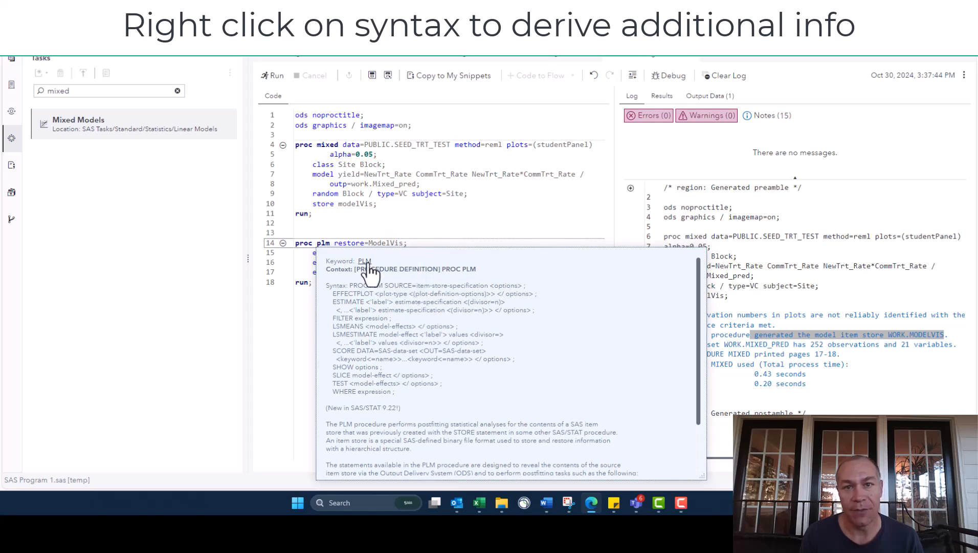
Open the PLM procedure documentation from the keyword help and read the plot types on the EFFECTPLOT Statement page.
{"action": "left_click", "coordinate": [365, 261]}
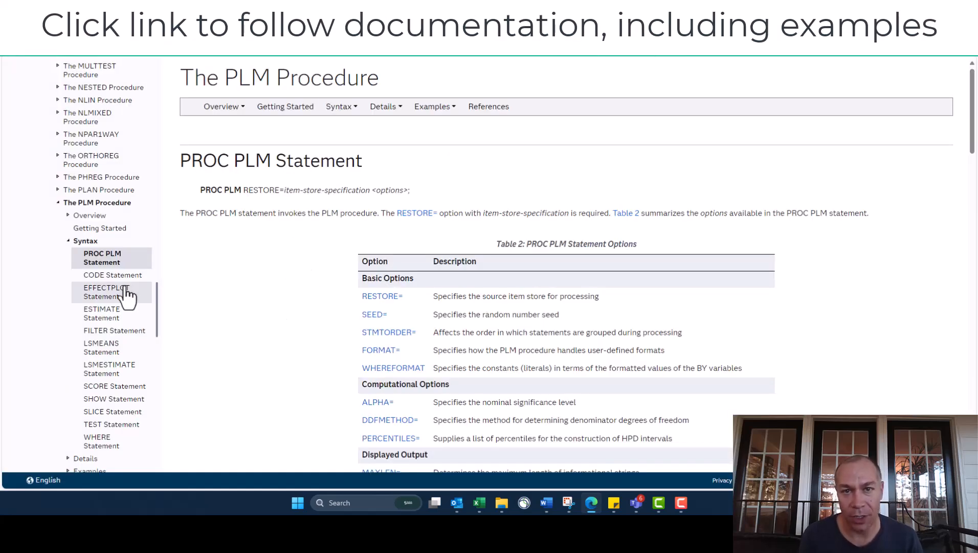
{"action": "left_click", "coordinate": [109, 297]}
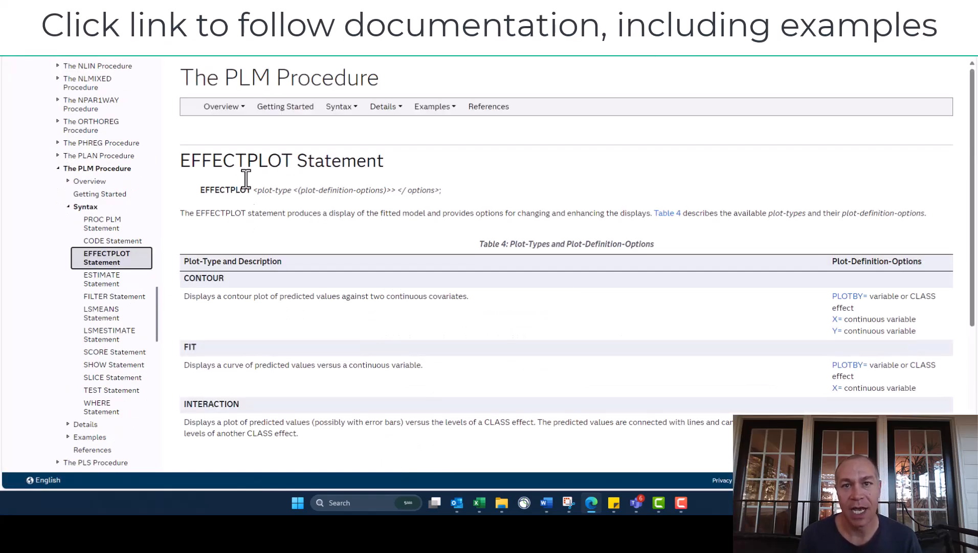
{"action": "scroll", "coordinate": [251, 228], "scroll_direction": "down", "scroll_amount": 2}
{"action": "left_click_drag", "start_coordinate": [203, 176], "coordinate": [225, 177]}
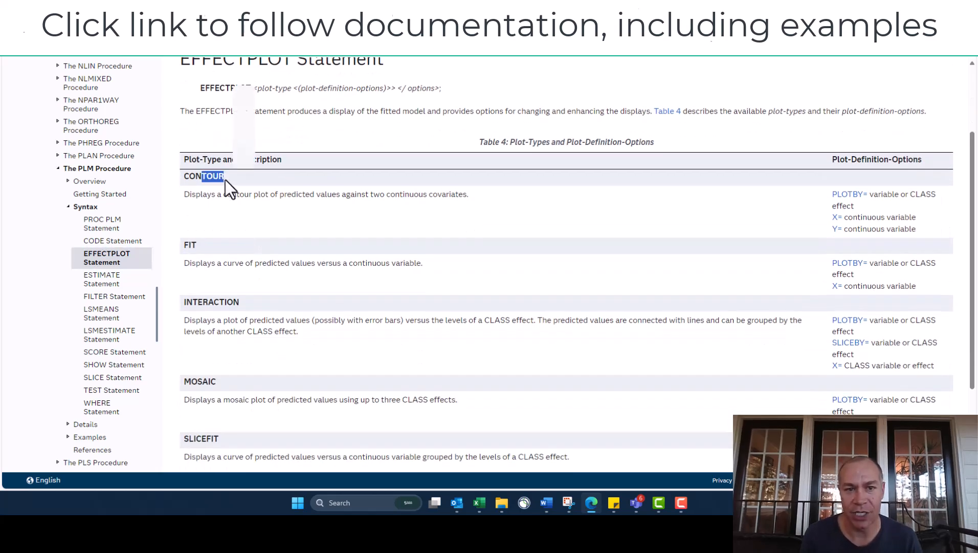
{"action": "left_click_drag", "start_coordinate": [174, 246], "coordinate": [247, 253]}
{"action": "scroll", "coordinate": [250, 254], "scroll_direction": "down", "scroll_amount": 1}
{"action": "scroll", "coordinate": [250, 254], "scroll_direction": "down", "scroll_amount": 1}
{"action": "left_click_drag", "start_coordinate": [214, 206], "coordinate": [258, 211]}
{"action": "left_click", "coordinate": [281, 302]}
{"action": "scroll", "coordinate": [321, 317], "scroll_direction": "up", "scroll_amount": 2}
{"action": "scroll", "coordinate": [343, 307], "scroll_direction": "down", "scroll_amount": 1}
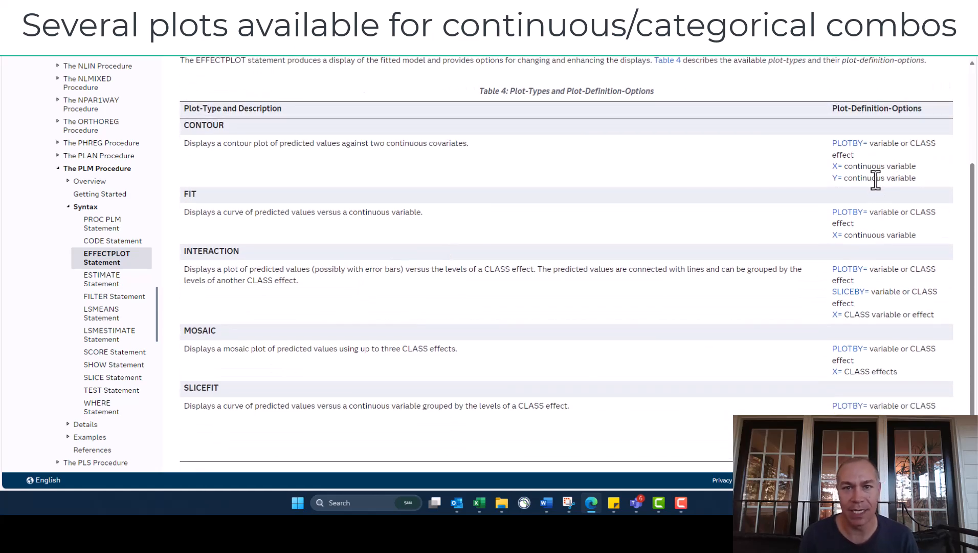
Check the plot-definition options listed for the FIT and other plot types in the EFFECTPLOT table.
{"action": "scroll", "coordinate": [876, 179], "scroll_direction": "down", "scroll_amount": 1}
{"action": "left_click_drag", "start_coordinate": [886, 171], "coordinate": [832, 146]}
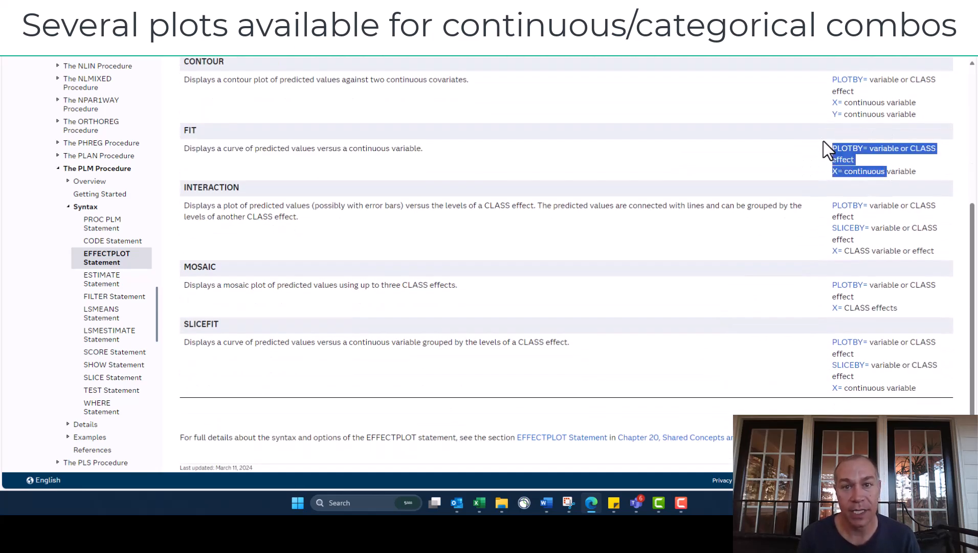
{"action": "left_click", "coordinate": [768, 238]}
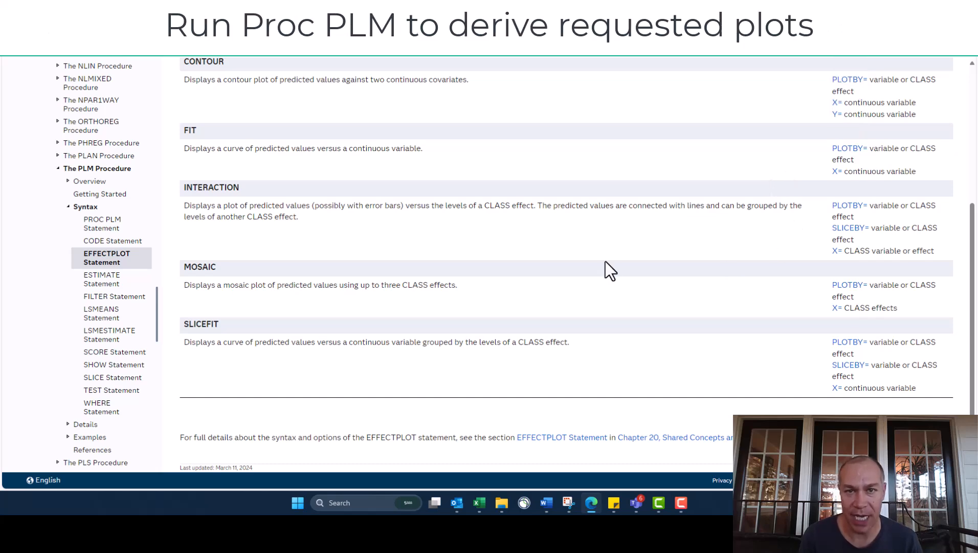
{"action": "scroll", "coordinate": [413, 193], "scroll_direction": "up", "scroll_amount": 5}
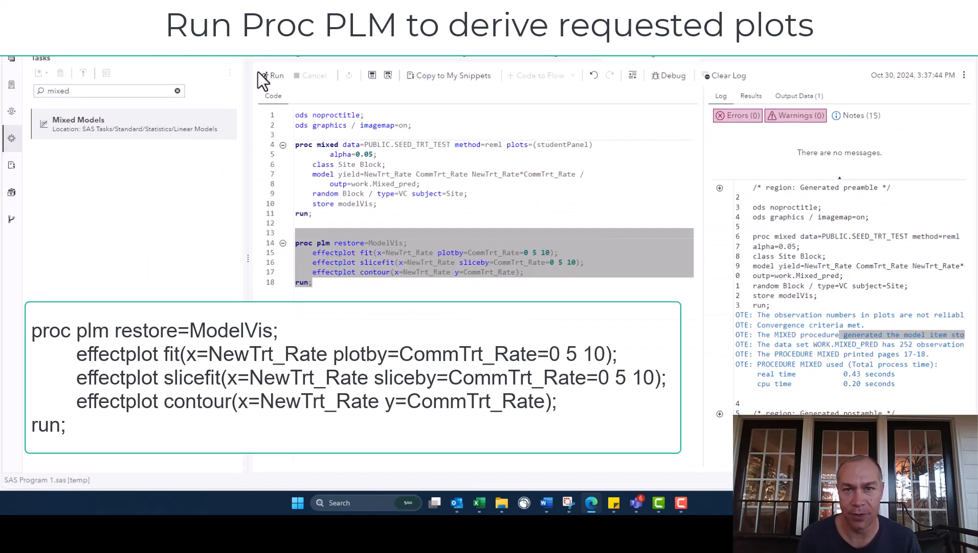
Run the selected PROC PLM code, enlarge the output area and review the fit, slicefit and contour plots.
{"action": "left_click", "coordinate": [275, 76]}
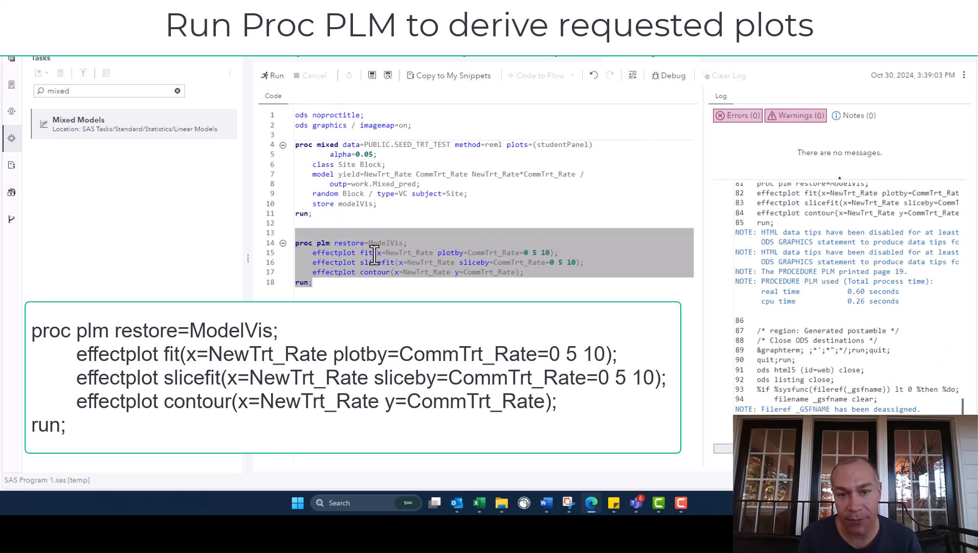
{"action": "left_click_drag", "start_coordinate": [704, 247], "coordinate": [76, 248]}
{"action": "scroll", "coordinate": [399, 262], "scroll_direction": "down", "scroll_amount": 5}
{"action": "scroll", "coordinate": [396, 279], "scroll_direction": "down", "scroll_amount": 8}
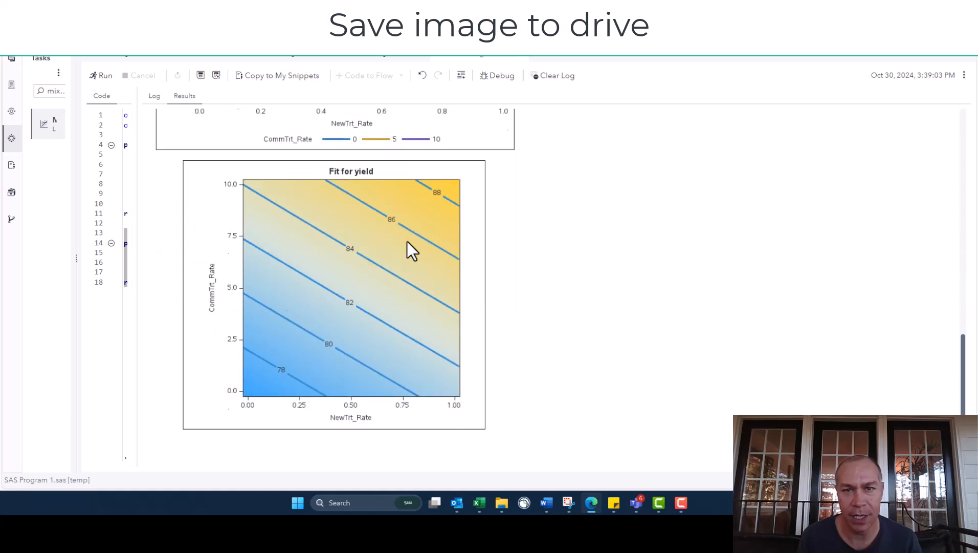
Save the yield contour plot to the drive as a PNG image named "Model image 1".
{"action": "right_click", "coordinate": [410, 156]}
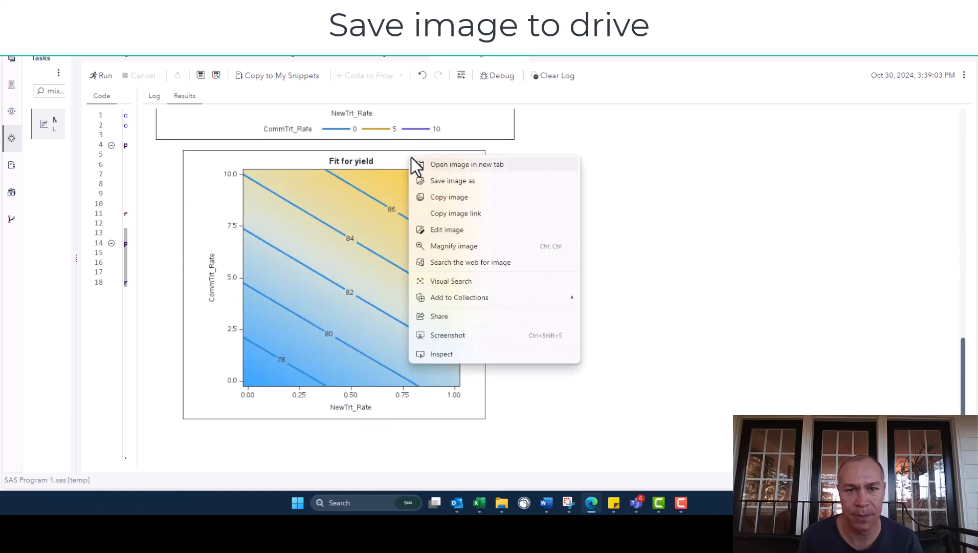
{"action": "left_click", "coordinate": [459, 181]}
{"action": "type", "text": "Model image 1"}
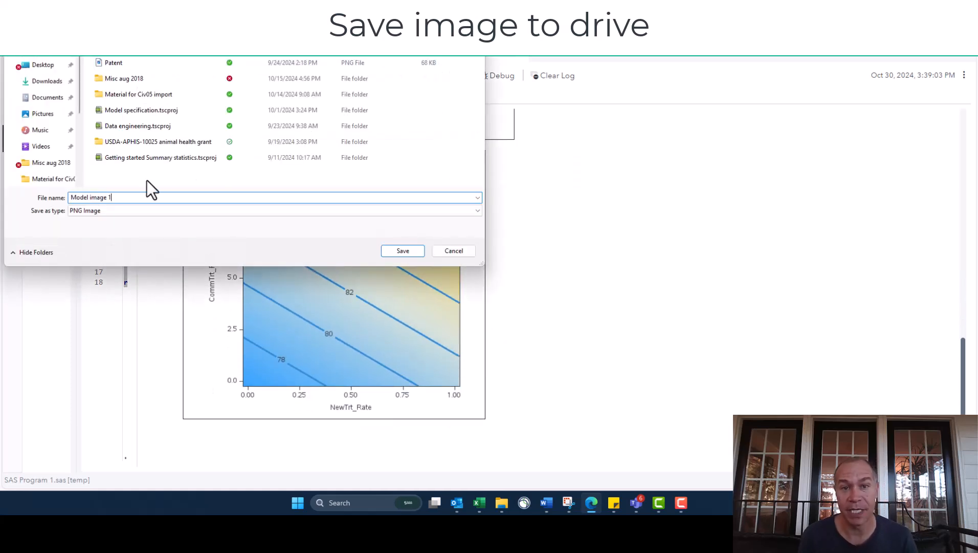
{"action": "left_click", "coordinate": [403, 250]}
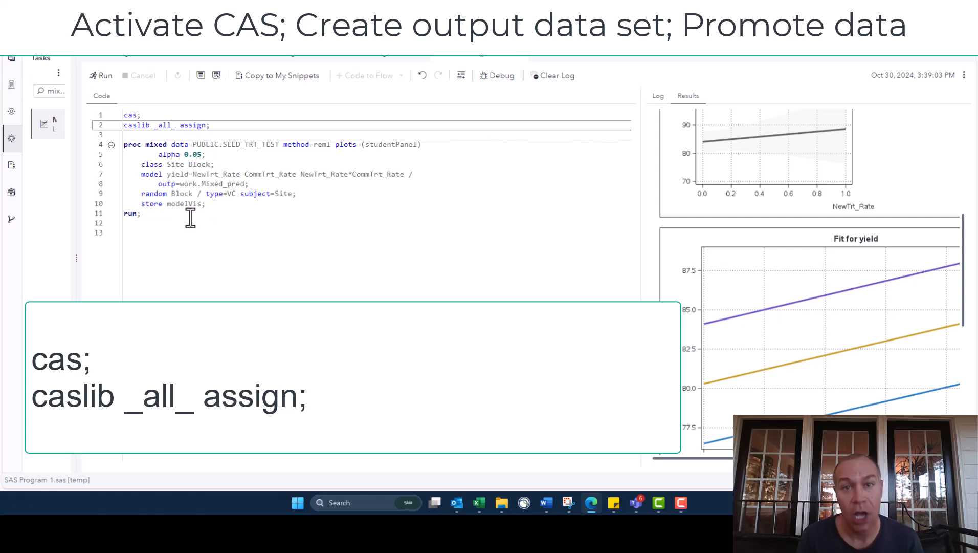
Delete the "store modelVis;" statement and its empty line from the PROC MIXED code.
{"action": "left_click_drag", "start_coordinate": [207, 204], "coordinate": [87, 205]}
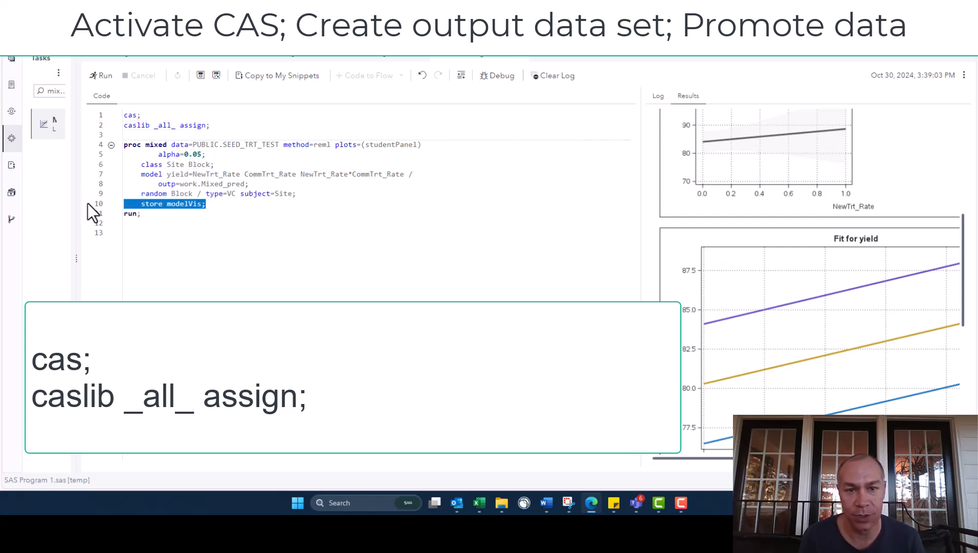
{"action": "key", "text": "BackSpace"}
{"action": "key", "text": "BackSpace"}
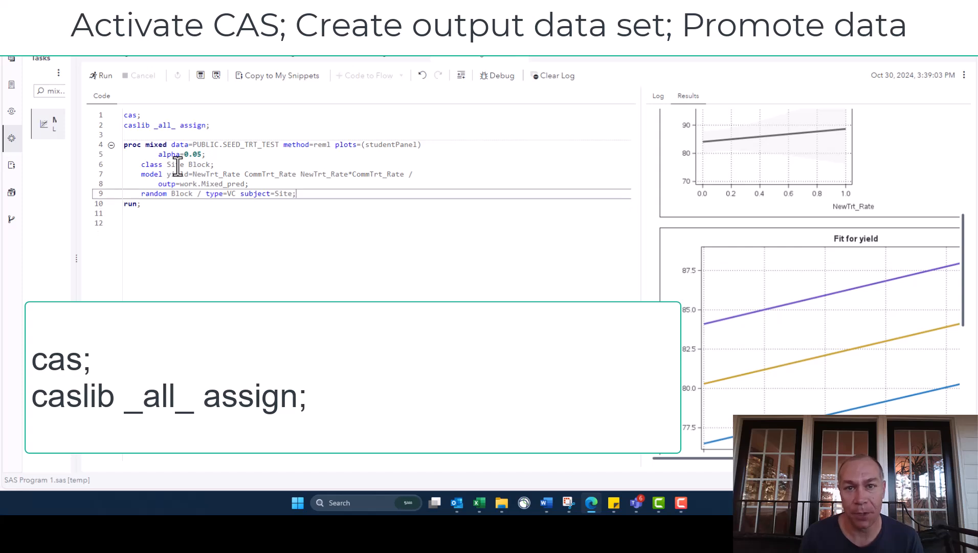
Below PROC MIXED, paste a PROC CASUTIL block that loads work.Mixed_Pred into Casuser as SeedTrt2 with Promote, and select the block.
{"action": "mouse_move", "coordinate": [262, 183]}
{"action": "left_mouse_down"}
{"action": "mouse_move", "coordinate": [130, 188]}
{"action": "mouse_move", "coordinate": [260, 185]}
{"action": "left_mouse_up"}
{"action": "left_click", "coordinate": [173, 183]}
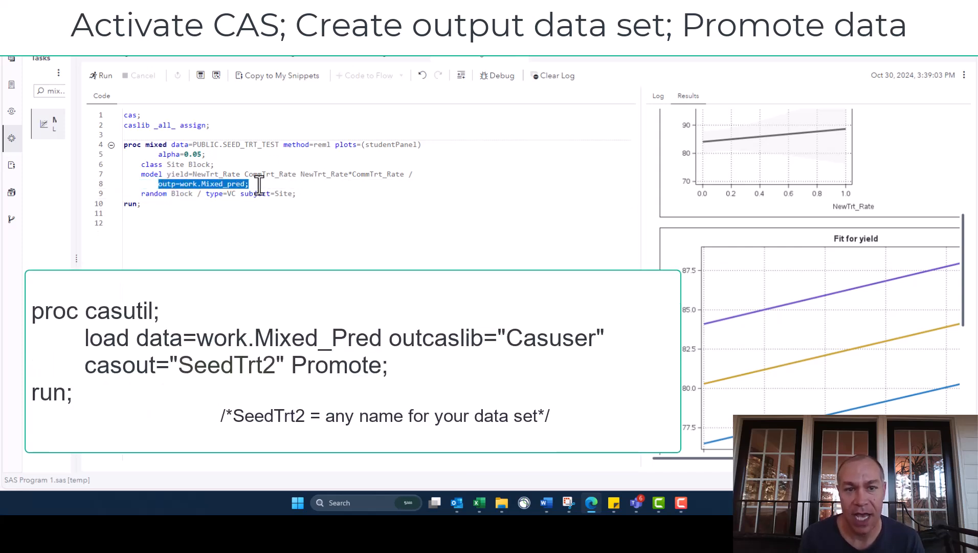
{"action": "left_click", "coordinate": [232, 214]}
{"action": "left_click", "coordinate": [218, 228]}
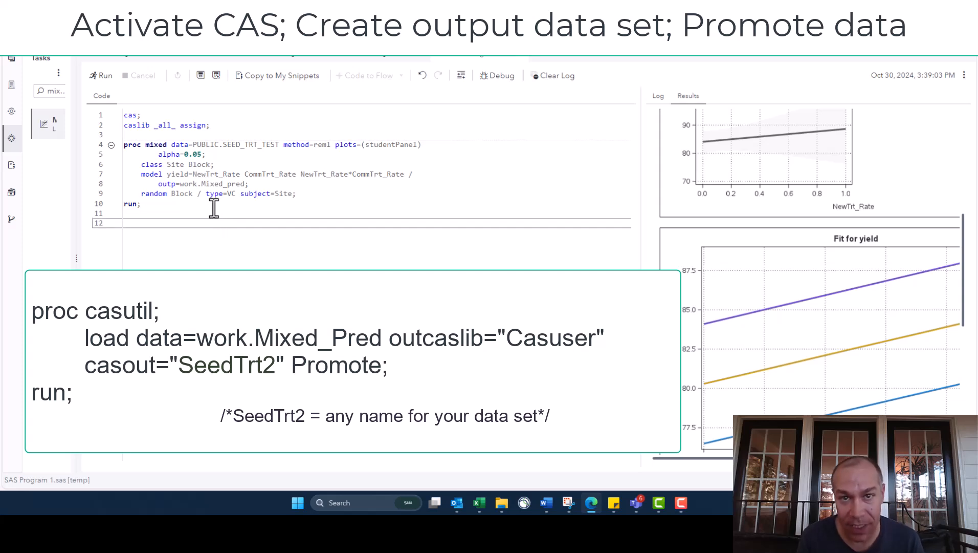
{"action": "type", "text": "proc casutil;     load data=work.Mixed_Pred outcaslib=\"Casuser\"     casout=\"SeedTrt2\" Promote; run;"}
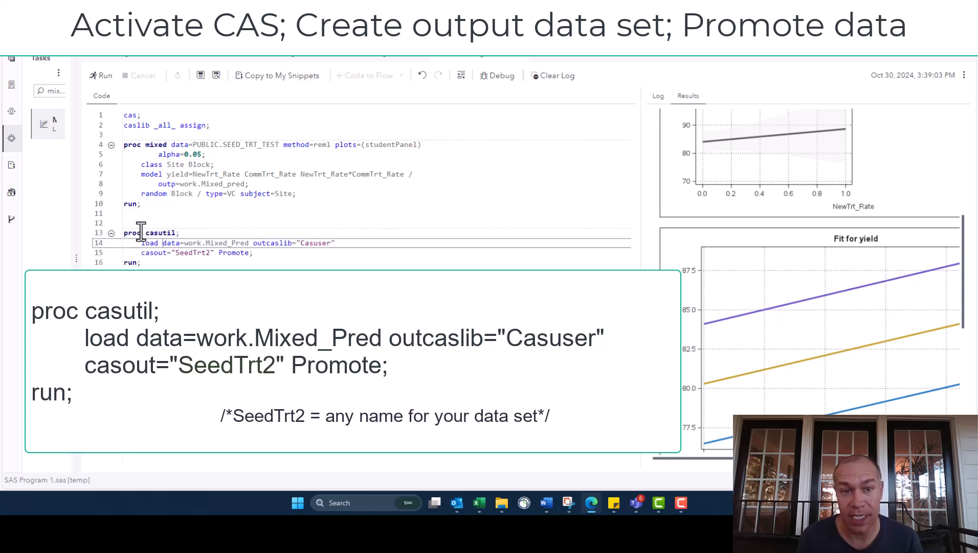
{"action": "left_click_drag", "start_coordinate": [142, 263], "coordinate": [113, 225]}
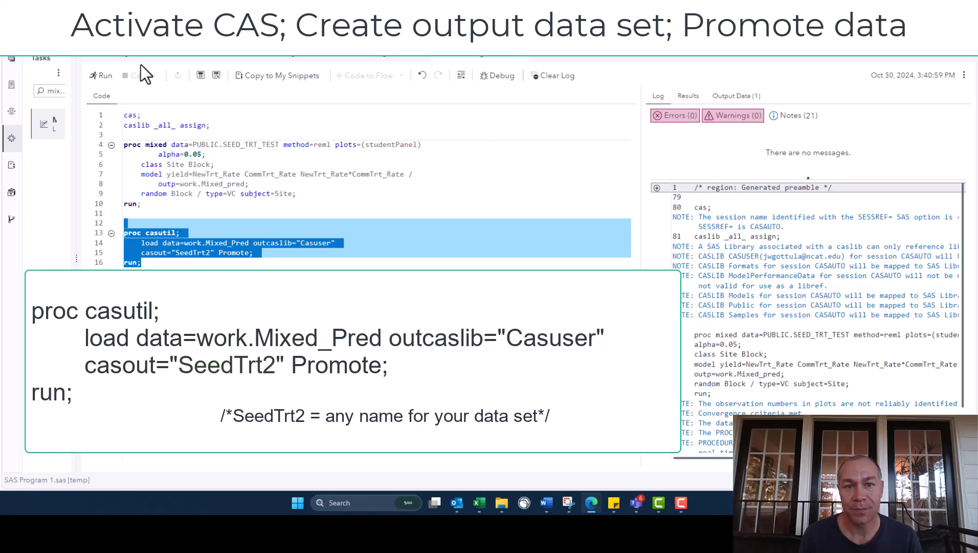
Open the MIXED_PRED output data, enlarge its view and examine the predicted and residual columns.
{"action": "left_click", "coordinate": [747, 97]}
{"action": "left_click_drag", "start_coordinate": [450, 452], "coordinate": [808, 453]}
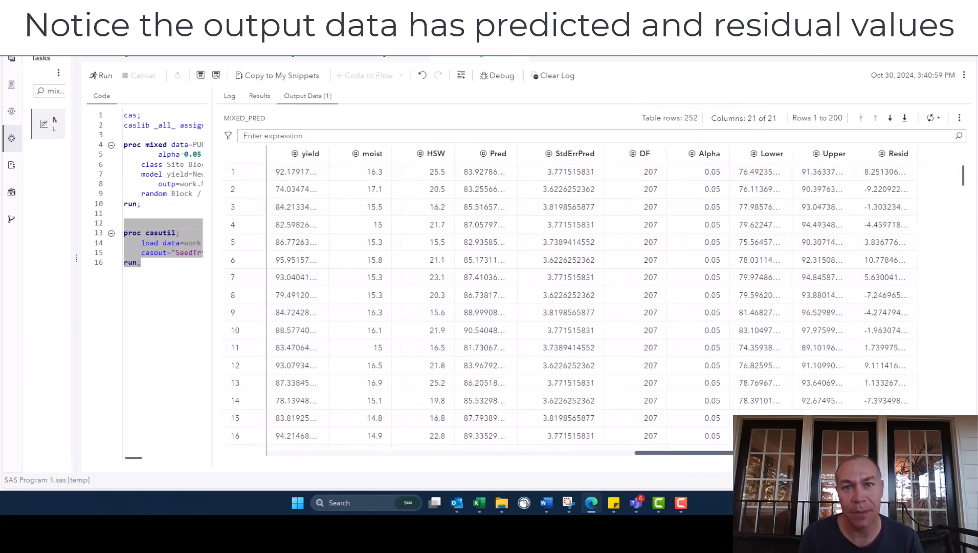
{"action": "right_click", "coordinate": [900, 154]}
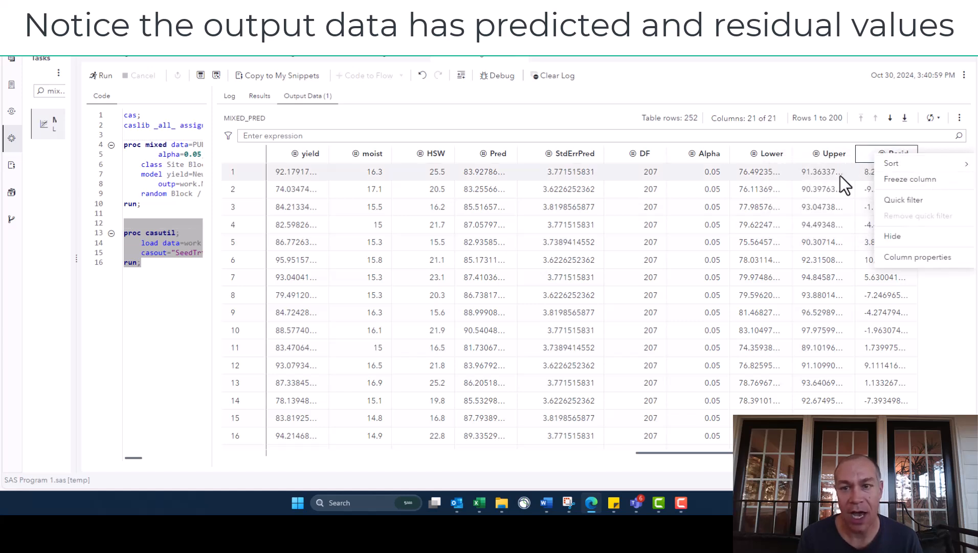
{"action": "left_click", "coordinate": [820, 279]}
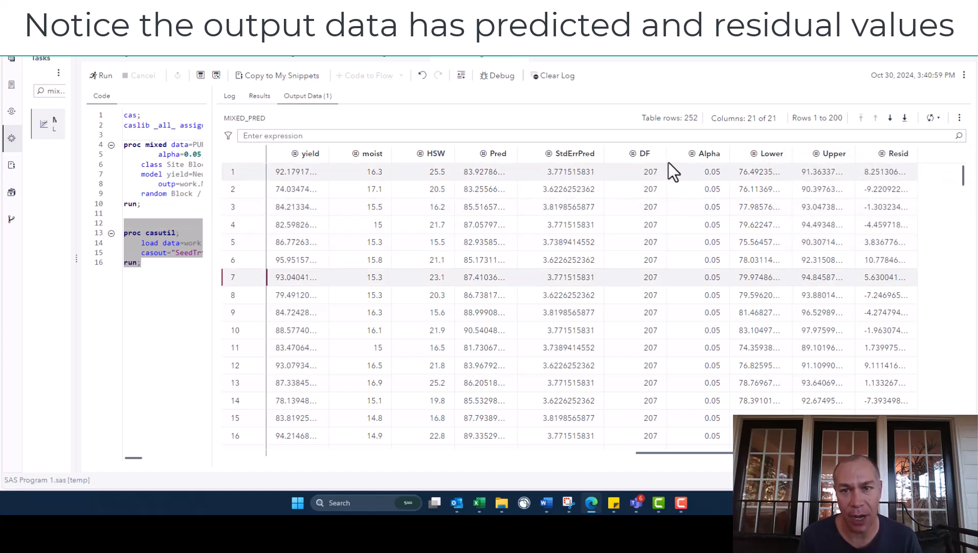
{"action": "left_click", "coordinate": [470, 172]}
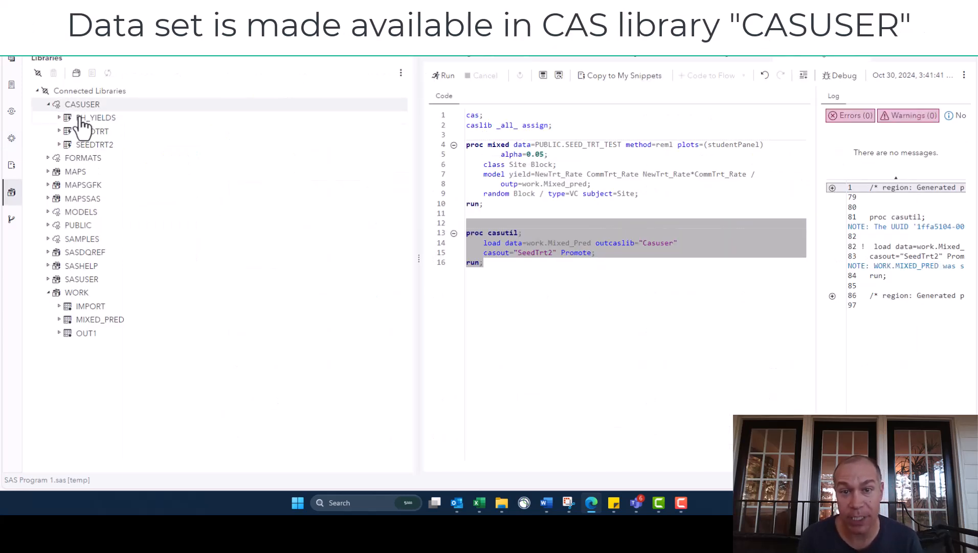
Open the SEEDTRT2 table from the CASUSER library and widen the table view to inspect its columns.
{"action": "left_click", "coordinate": [85, 145]}
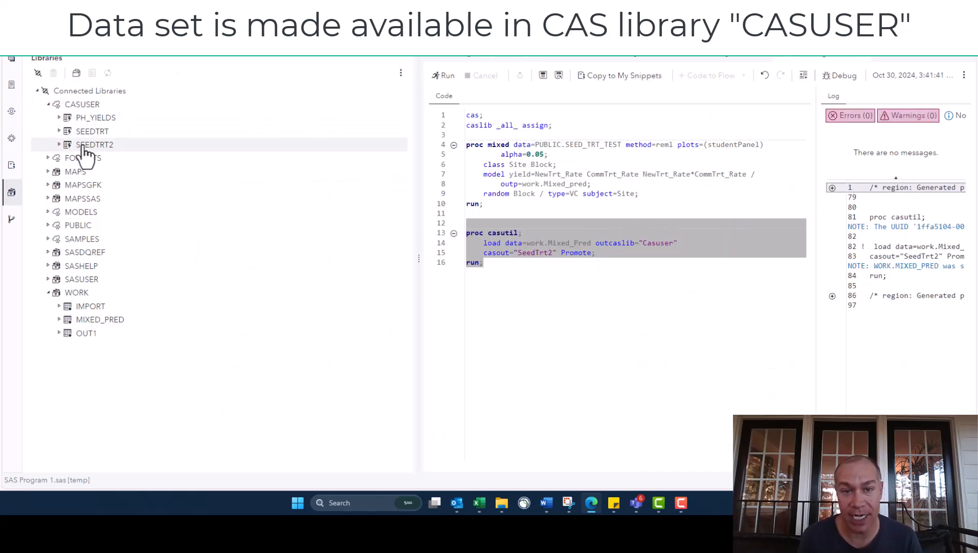
{"action": "double_click", "coordinate": [84, 146]}
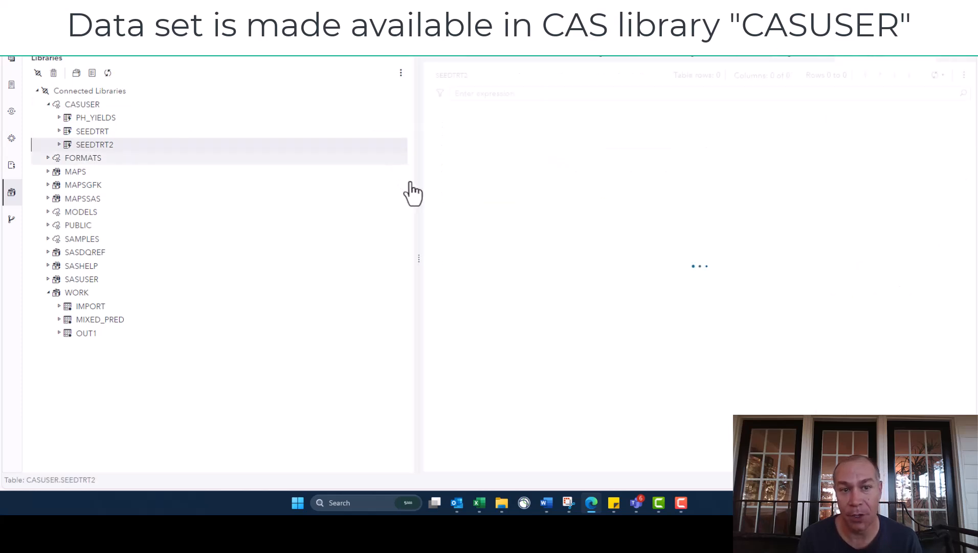
{"action": "left_click_drag", "start_coordinate": [419, 258], "coordinate": [225, 258]}
{"action": "left_click_drag", "start_coordinate": [448, 460], "coordinate": [813, 471]}
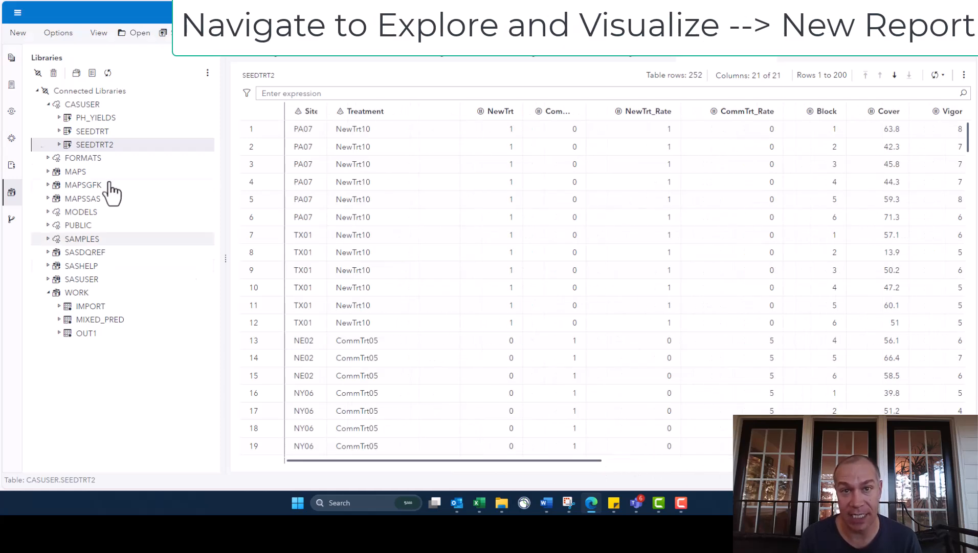
Go to Explore and Visualize and create a new report.
{"action": "left_click", "coordinate": [17, 14]}
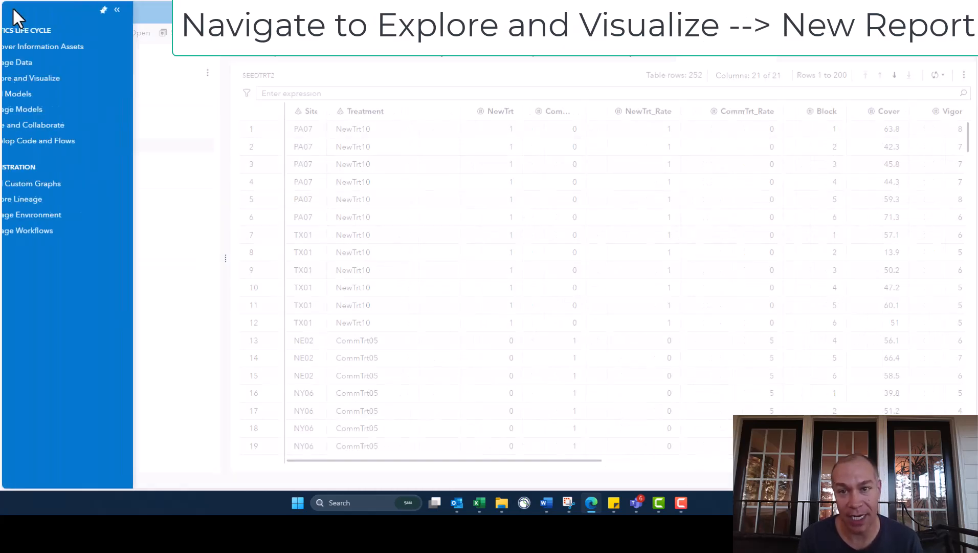
{"action": "left_click", "coordinate": [66, 76]}
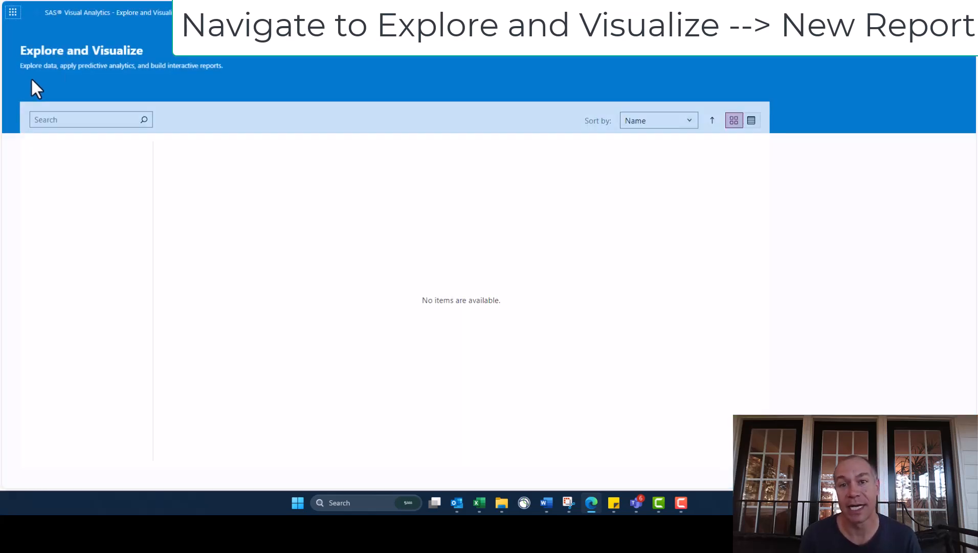
{"action": "left_click", "coordinate": [932, 59]}
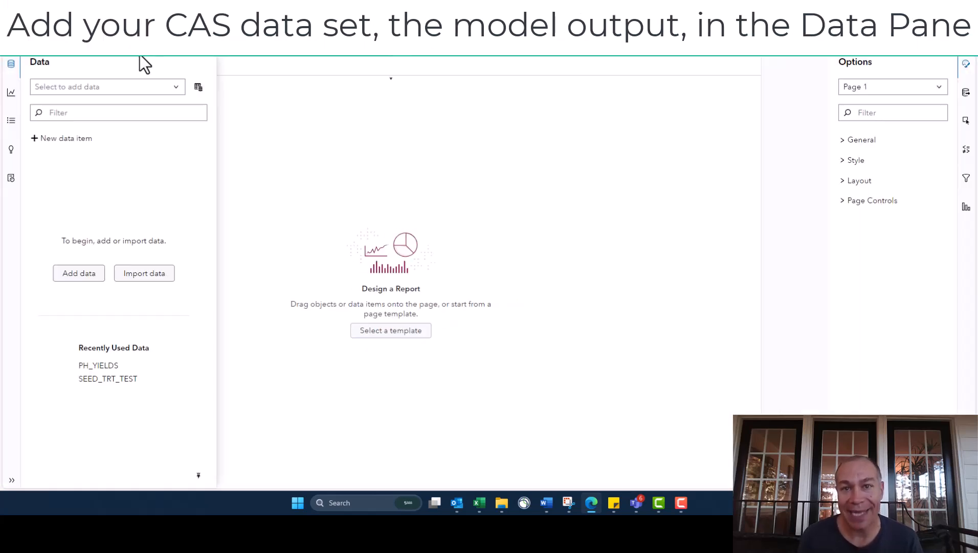
Search the available data for "seed" and add the SEEDTRT2 table to the report.
{"action": "left_click", "coordinate": [198, 90]}
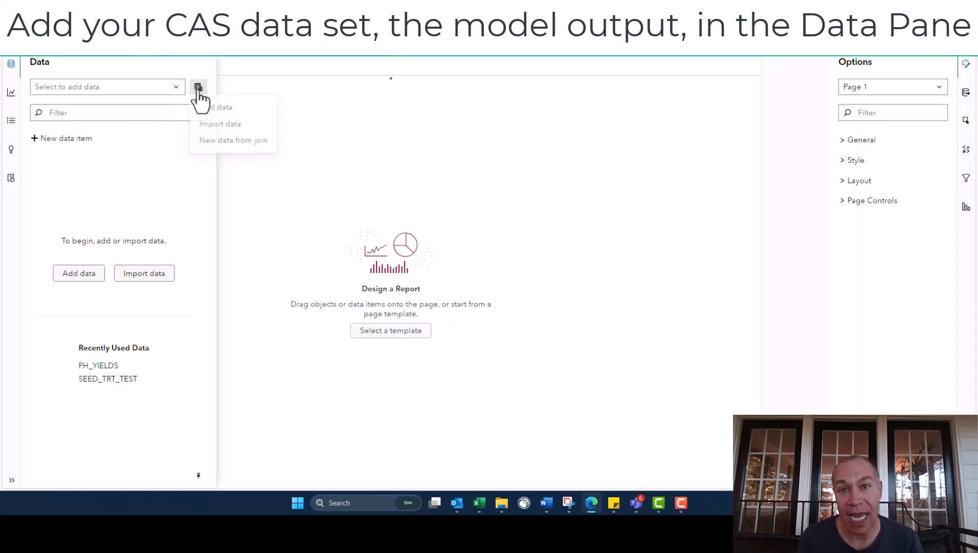
{"action": "left_click", "coordinate": [87, 276]}
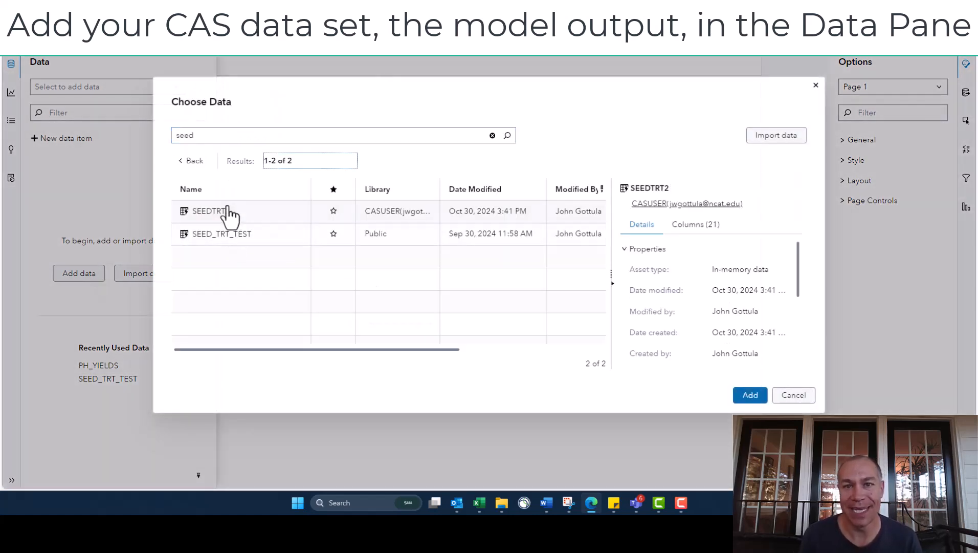
{"action": "left_click", "coordinate": [226, 210]}
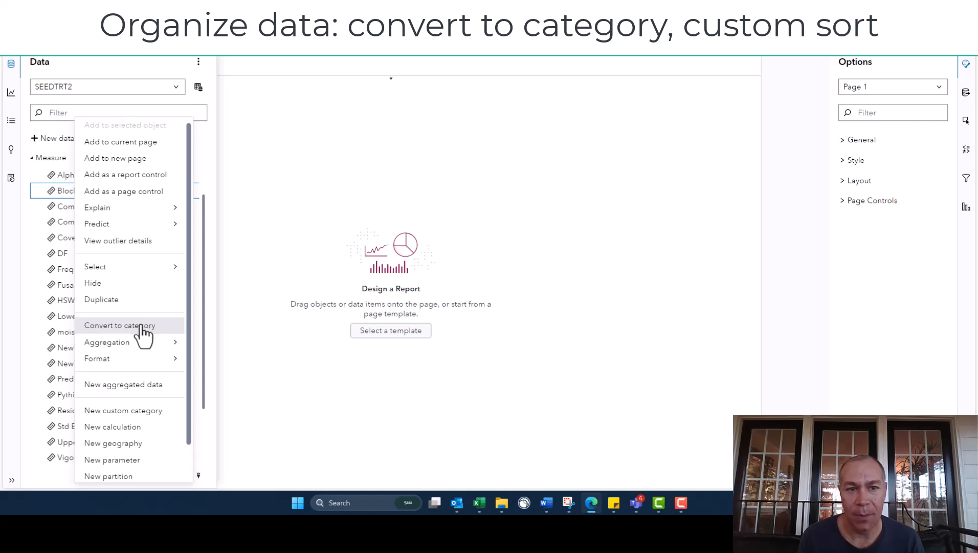
Convert Block to a category and custom sort Treatment as Control, CommTrt05, CommTrt10, NewTrt05, NewTrt10, NewTrt05CommTrt05.
{"action": "left_click", "coordinate": [139, 324]}
{"action": "right_click", "coordinate": [67, 210]}
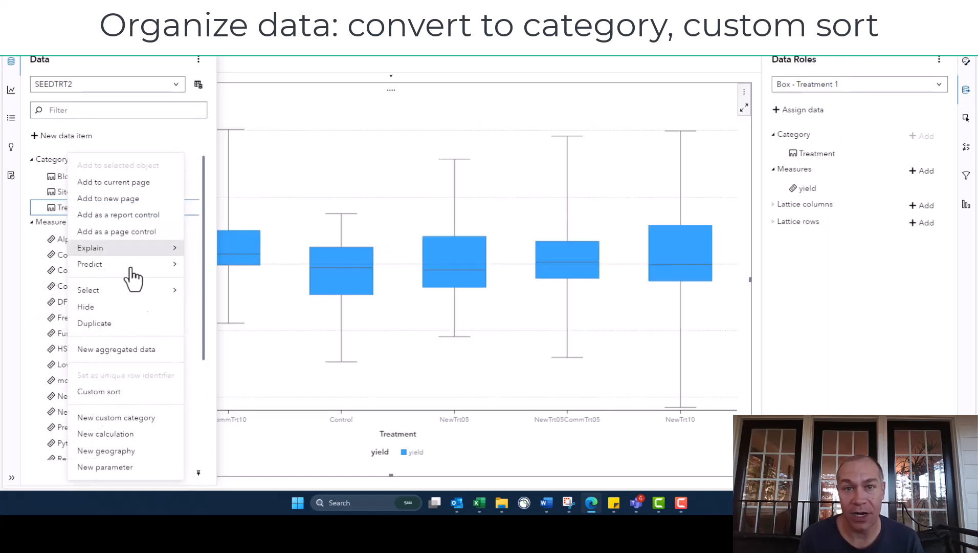
{"action": "left_click", "coordinate": [134, 394]}
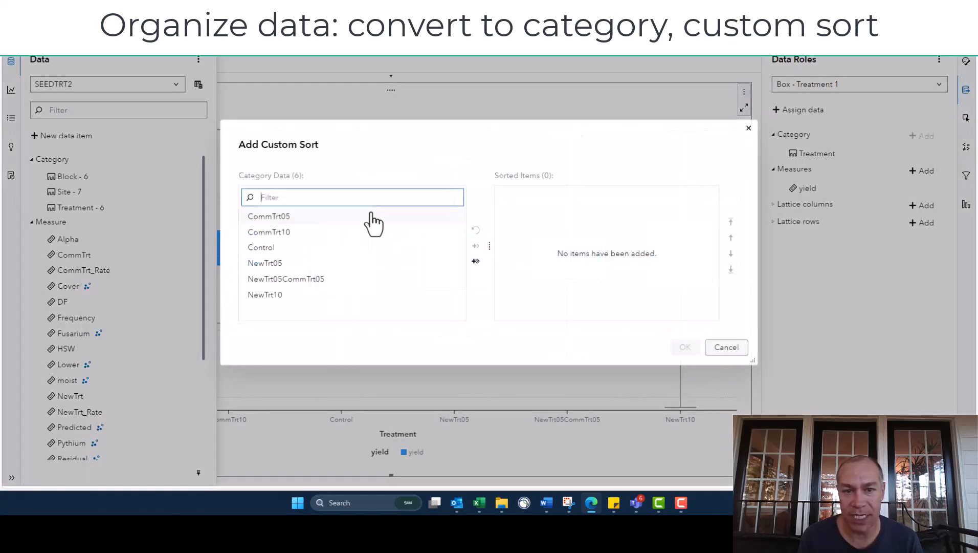
{"action": "left_click", "coordinate": [266, 247]}
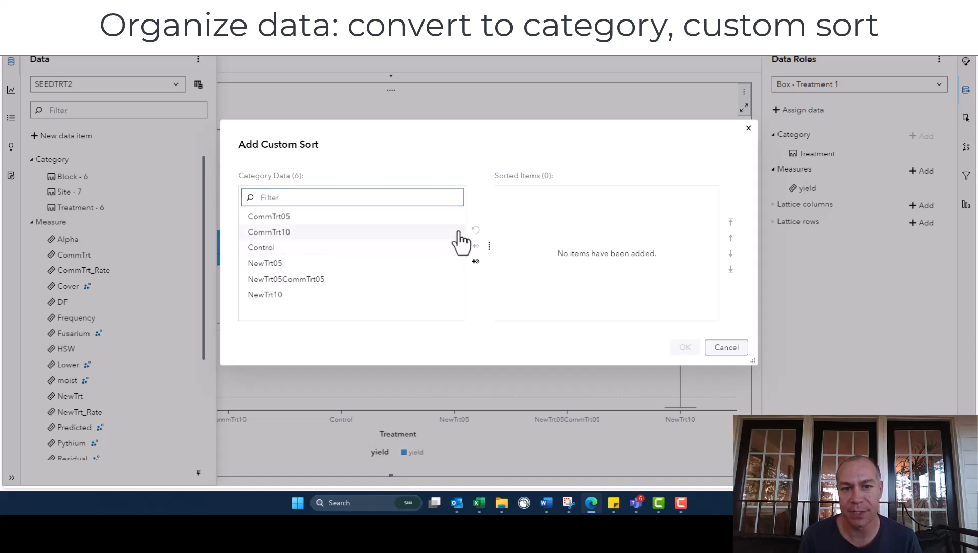
{"action": "left_click", "coordinate": [475, 245]}
{"action": "left_click", "coordinate": [271, 216]}
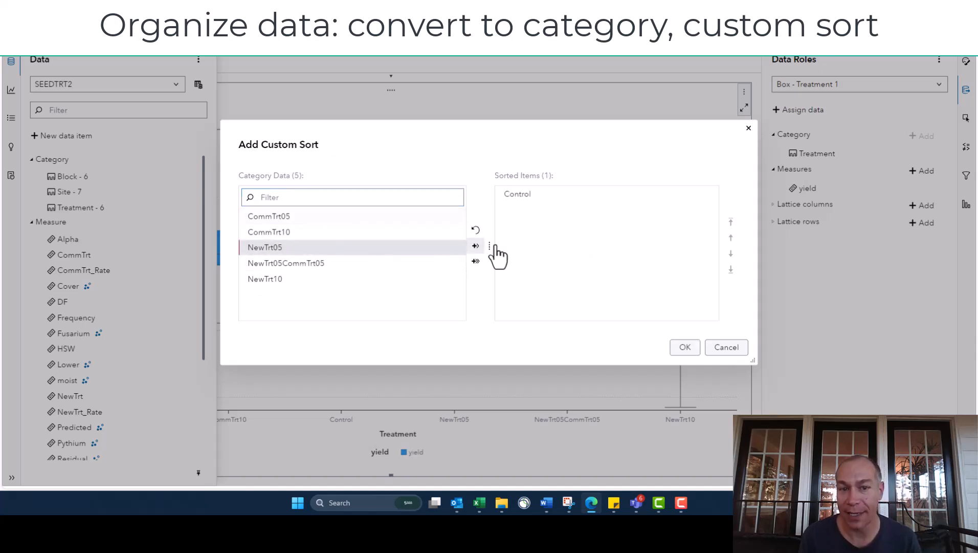
{"action": "left_click", "coordinate": [476, 246]}
{"action": "left_click", "coordinate": [475, 261]}
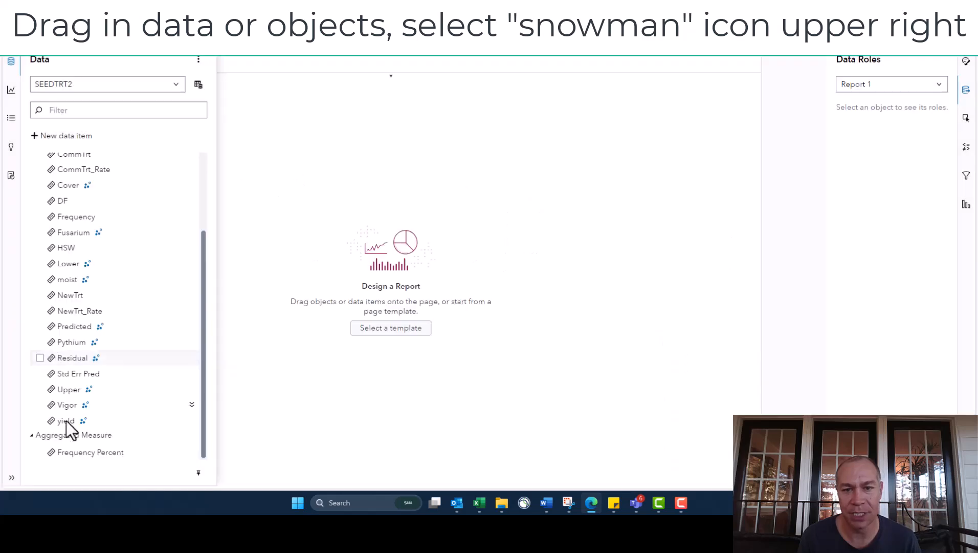
Add a histogram of Predicted to the report page and duplicate it on the same page.
{"action": "left_click", "coordinate": [76, 327]}
{"action": "left_click_drag", "start_coordinate": [193, 286], "coordinate": [385, 203]}
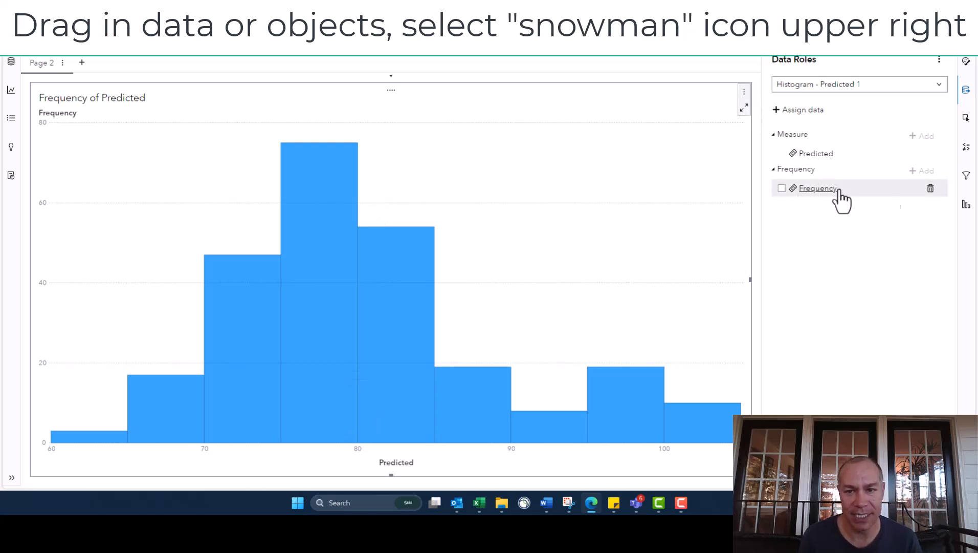
{"action": "left_click", "coordinate": [743, 92]}
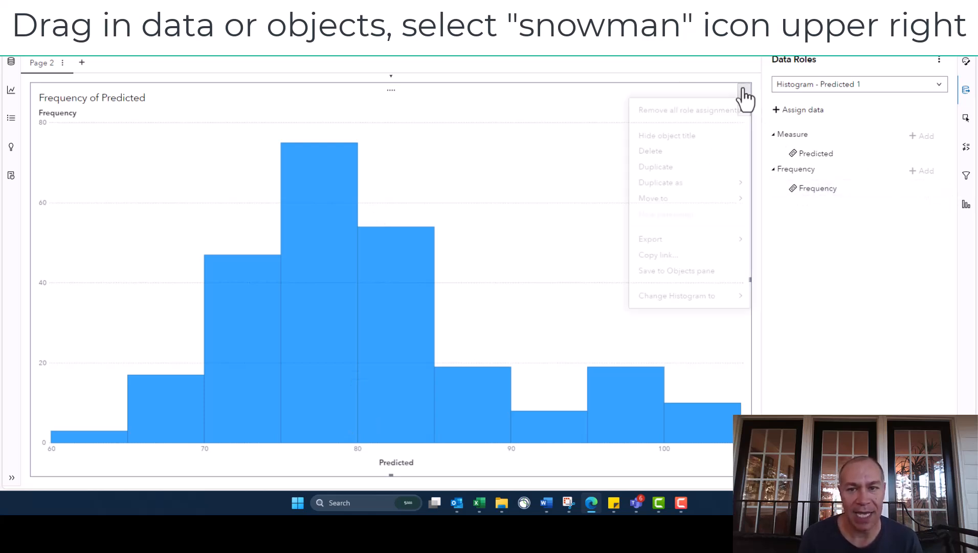
{"action": "mouse_move", "coordinate": [680, 189]}
{"action": "left_click", "coordinate": [684, 171]}
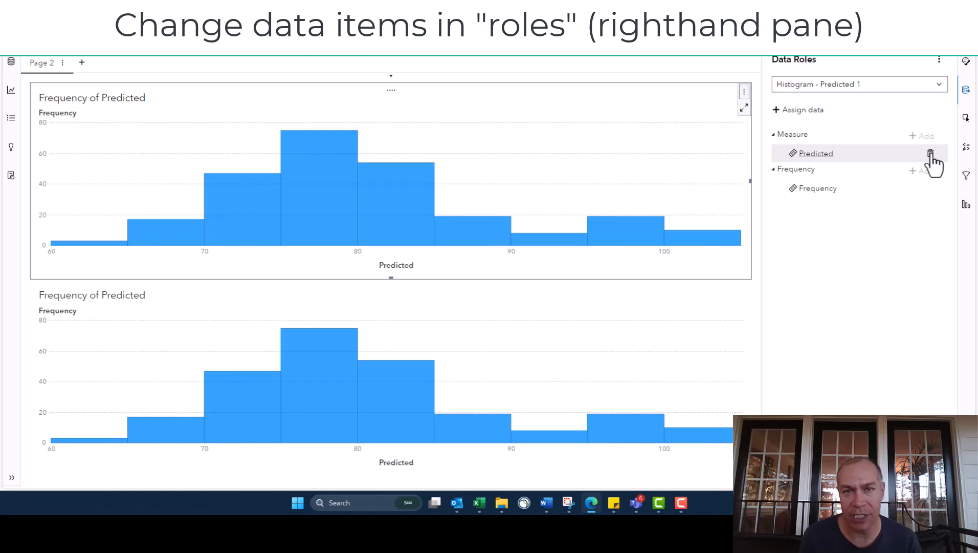
Replace the Predicted measure of the upper histogram with yield.
{"action": "left_click", "coordinate": [931, 154]}
{"action": "left_click", "coordinate": [921, 135]}
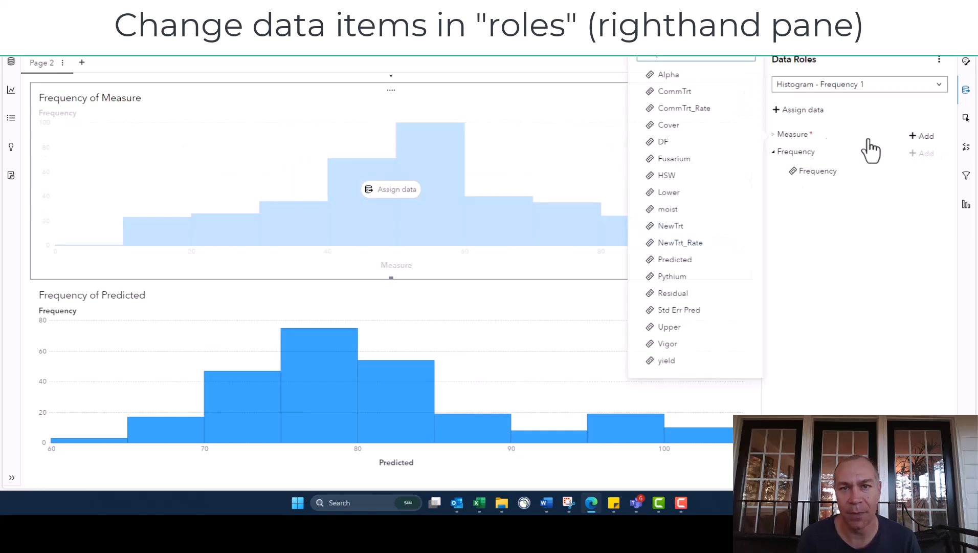
{"action": "left_click", "coordinate": [667, 361]}
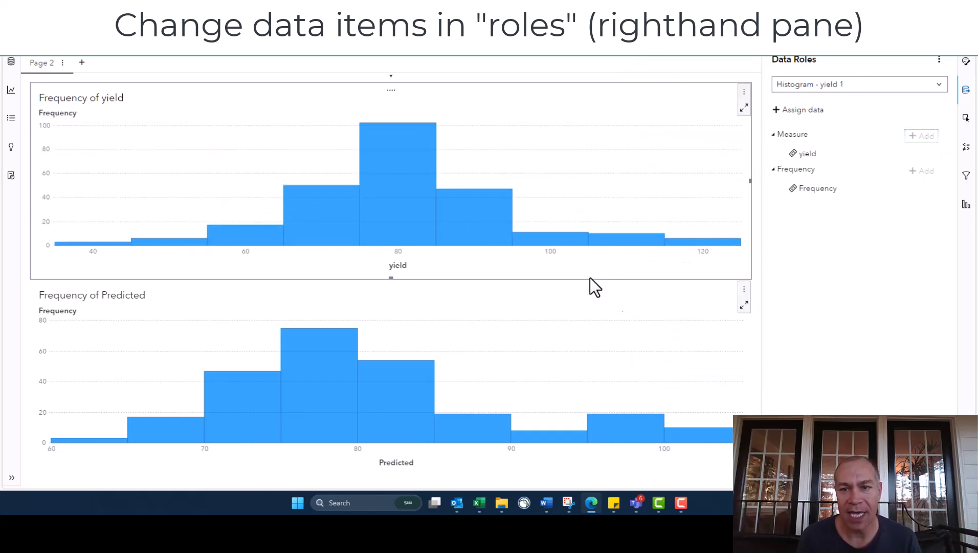
Fix the X axis of both the yield and Predicted histograms to a minimum of 40 and a maximum of 120.
{"action": "left_click", "coordinate": [489, 352]}
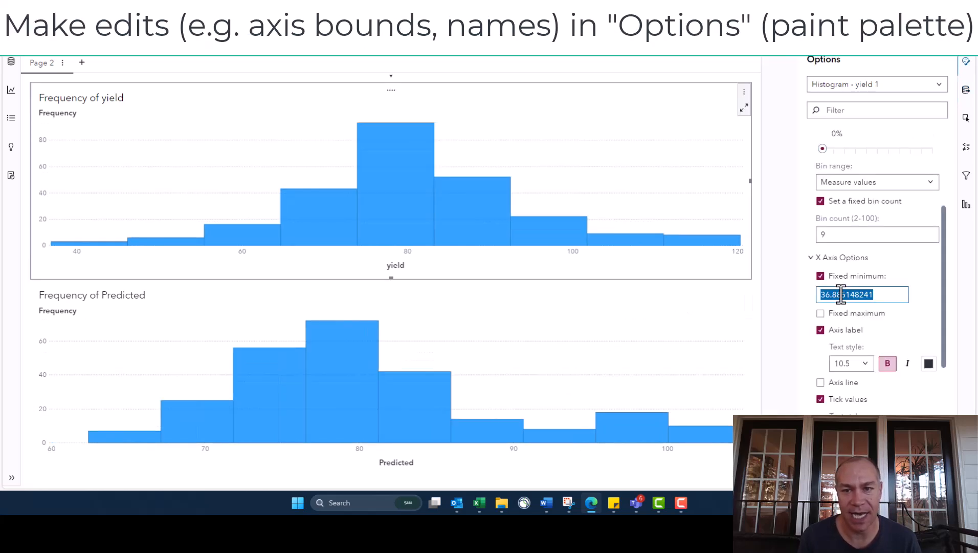
{"action": "type", "text": "40"}
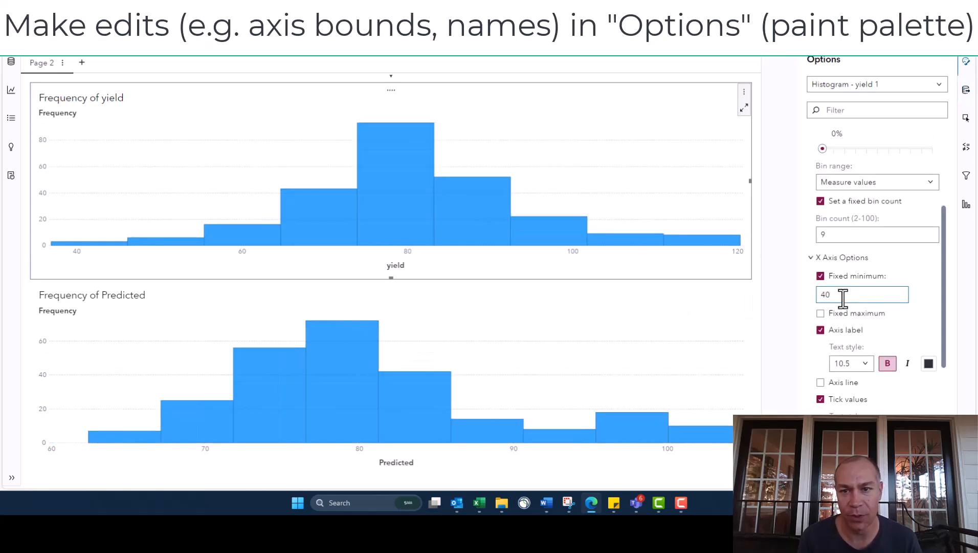
{"action": "left_click", "coordinate": [825, 314]}
{"action": "double_click", "coordinate": [847, 332]}
{"action": "type", "text": "12"}
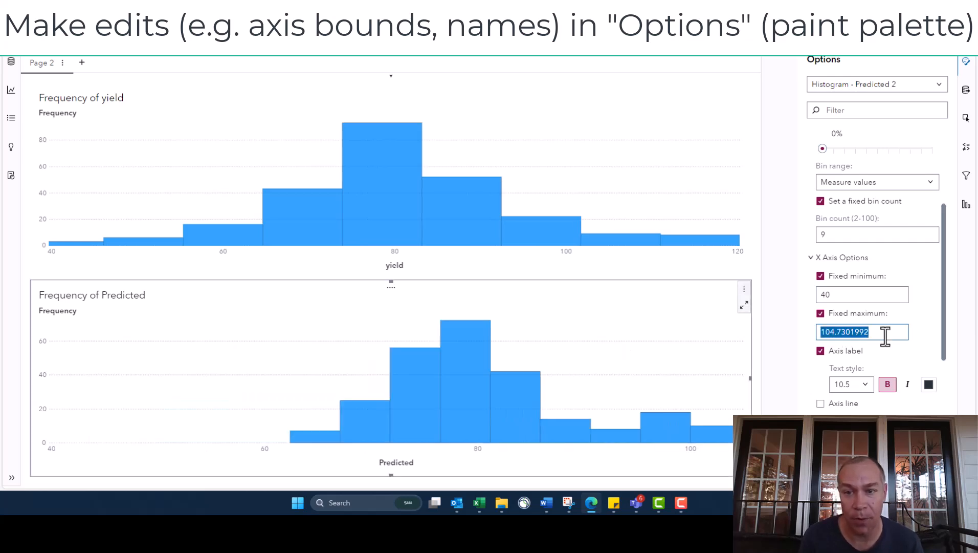
{"action": "type", "text": "12"}
{"action": "left_click", "coordinate": [535, 311]}
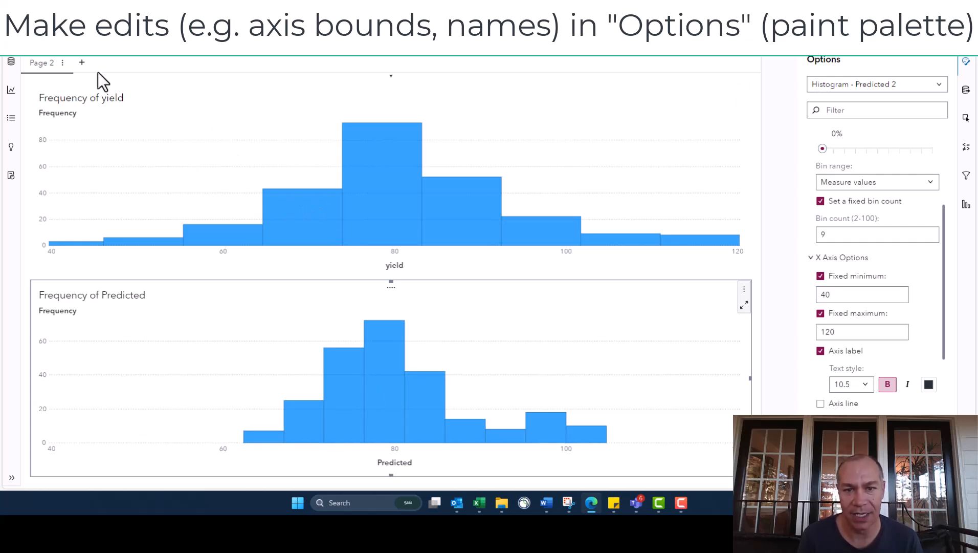
Add a new page with a box plot of Predicted and yield by Treatment, using Site as lattice columns.
{"action": "left_click", "coordinate": [81, 62]}
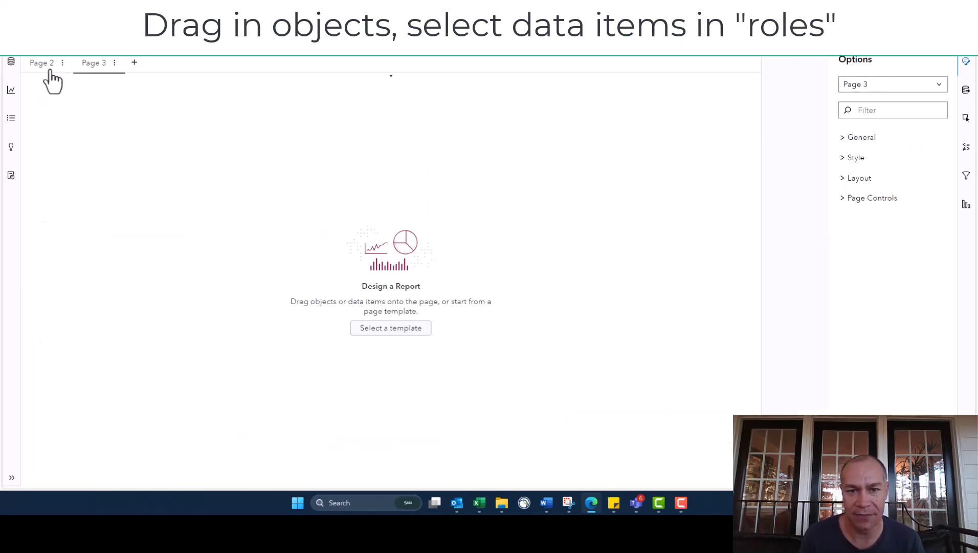
{"action": "left_click", "coordinate": [13, 94]}
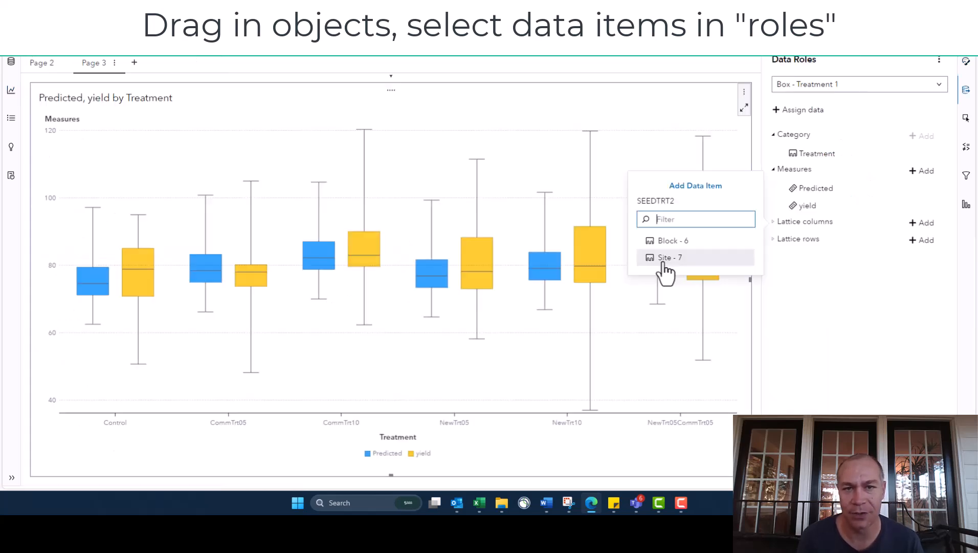
{"action": "left_click", "coordinate": [664, 259]}
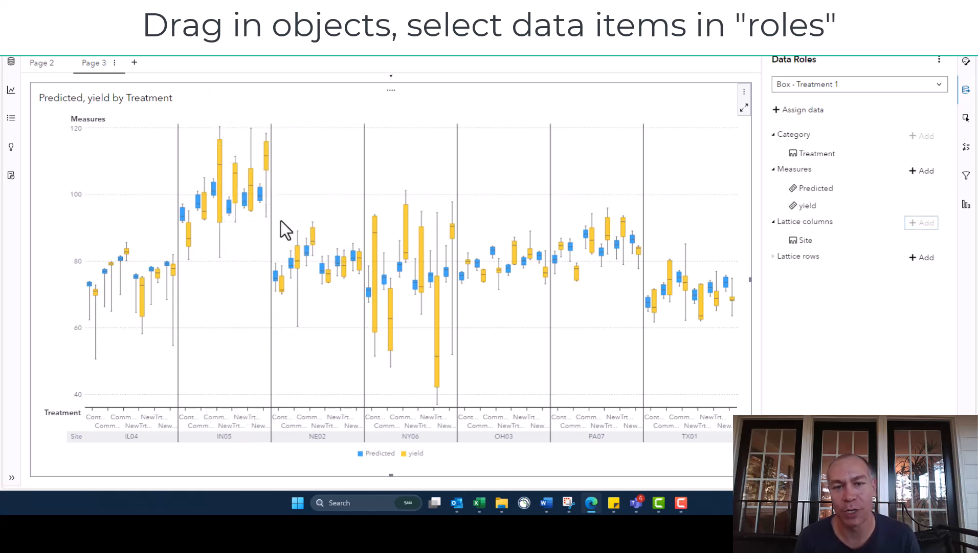
Find the button bar control, place it above the box plot and assign Site as its category.
{"action": "left_click", "coordinate": [11, 91]}
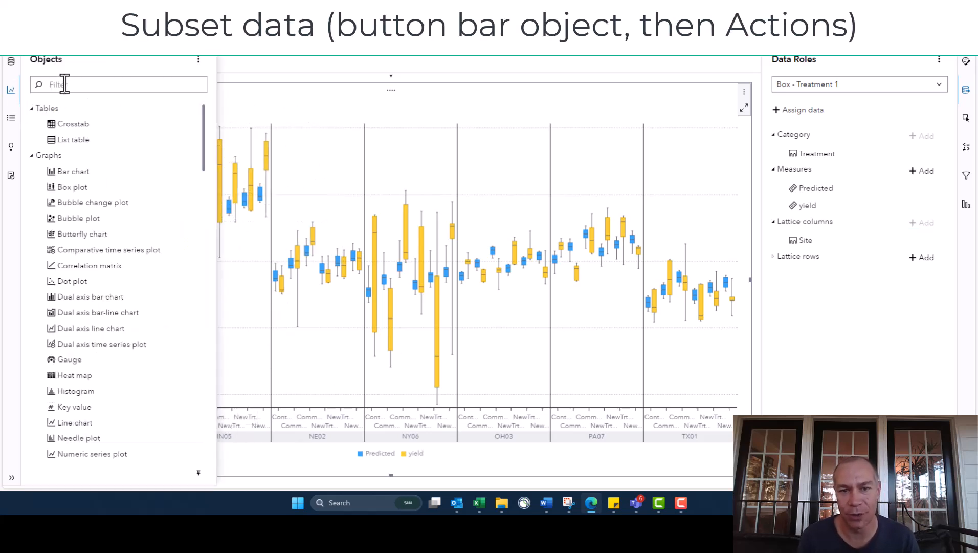
{"action": "type", "text": "button"}
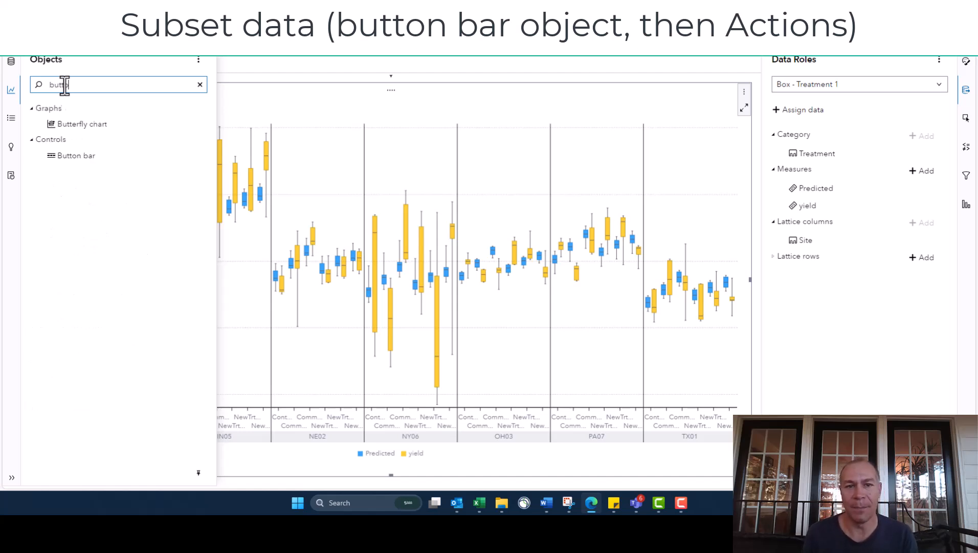
{"action": "left_click_drag", "start_coordinate": [59, 126], "coordinate": [369, 110]}
{"action": "left_click", "coordinate": [389, 102]}
{"action": "left_click", "coordinate": [417, 81]}
{"action": "left_click", "coordinate": [230, 106]}
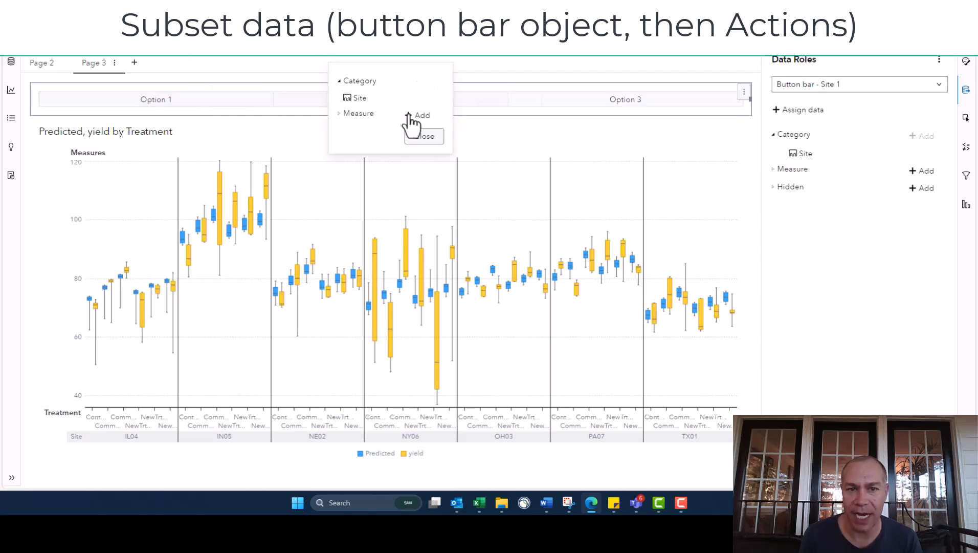
{"action": "left_click", "coordinate": [425, 137]}
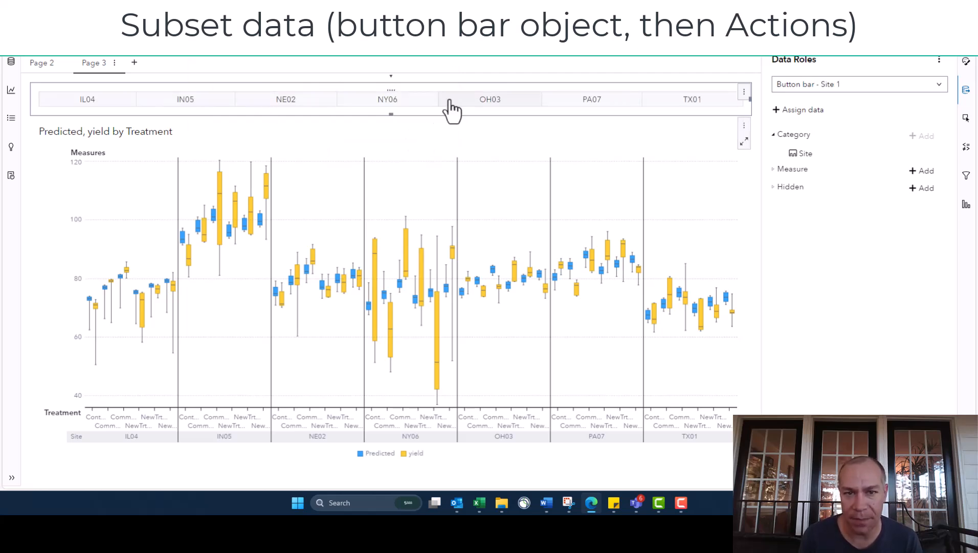
Link the Site button bar to the box plot as a filter and select site PA07.
{"action": "left_click", "coordinate": [967, 120]}
{"action": "left_click", "coordinate": [849, 147]}
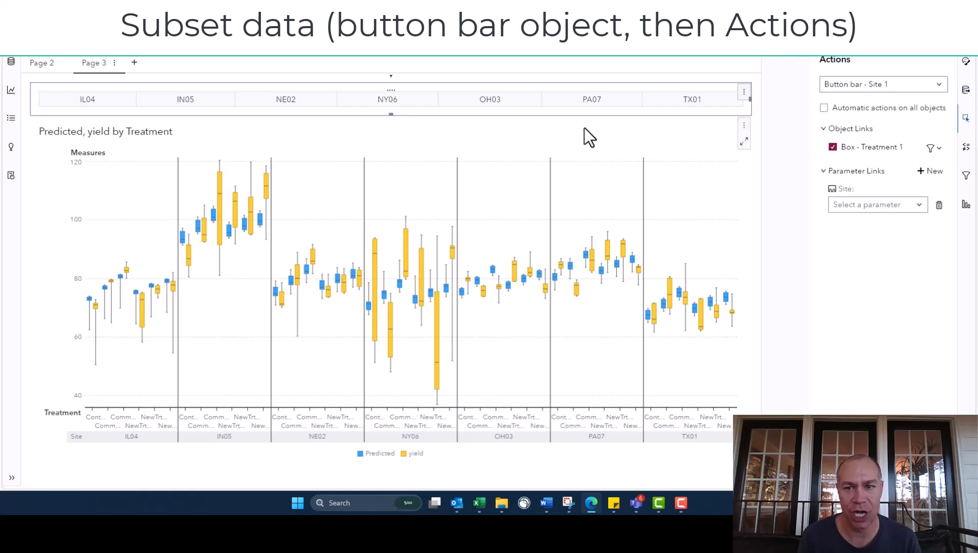
{"action": "left_click", "coordinate": [561, 101]}
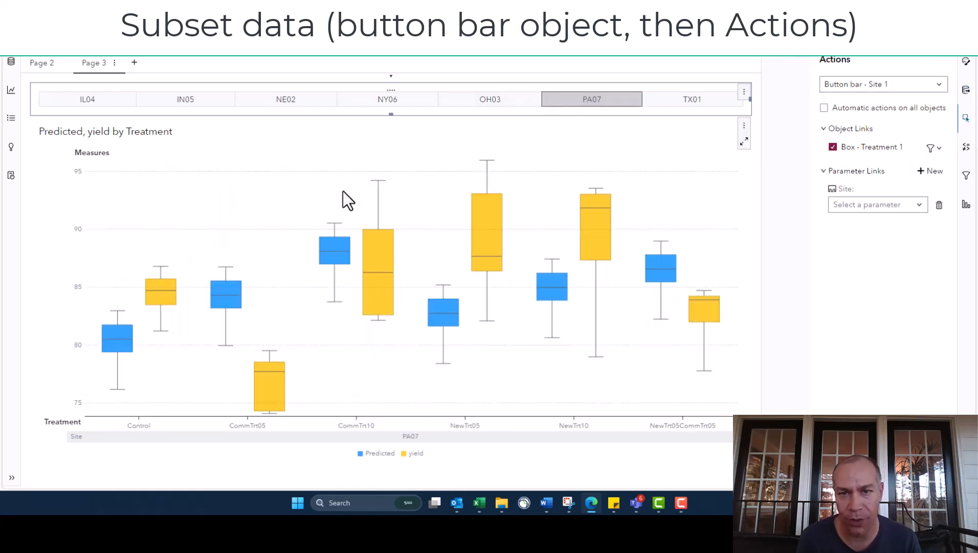
Give the box plot the custom title "Predicted vs raw yield".
{"action": "left_click", "coordinate": [213, 178]}
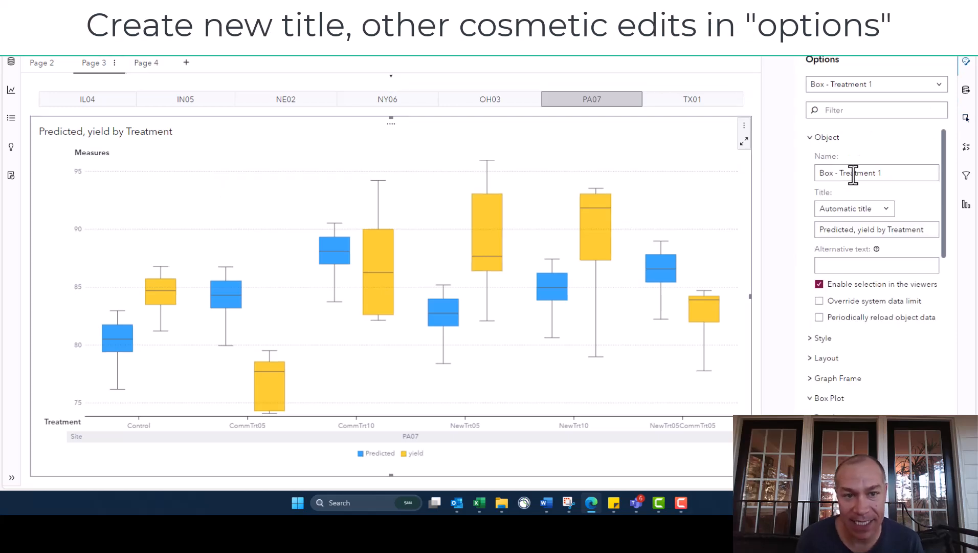
{"action": "triple_click", "coordinate": [852, 172]}
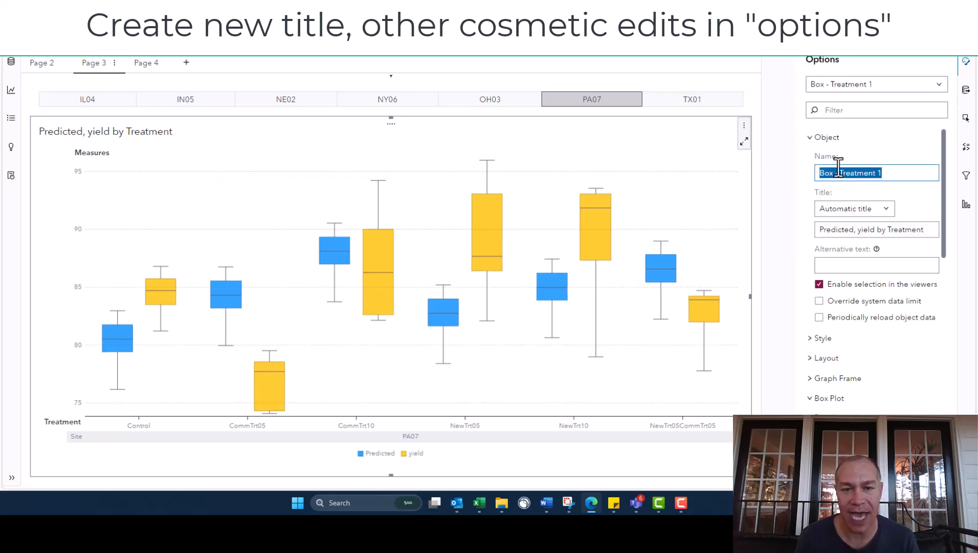
{"action": "triple_click", "coordinate": [842, 231]}
{"action": "type", "text": "Pred"}
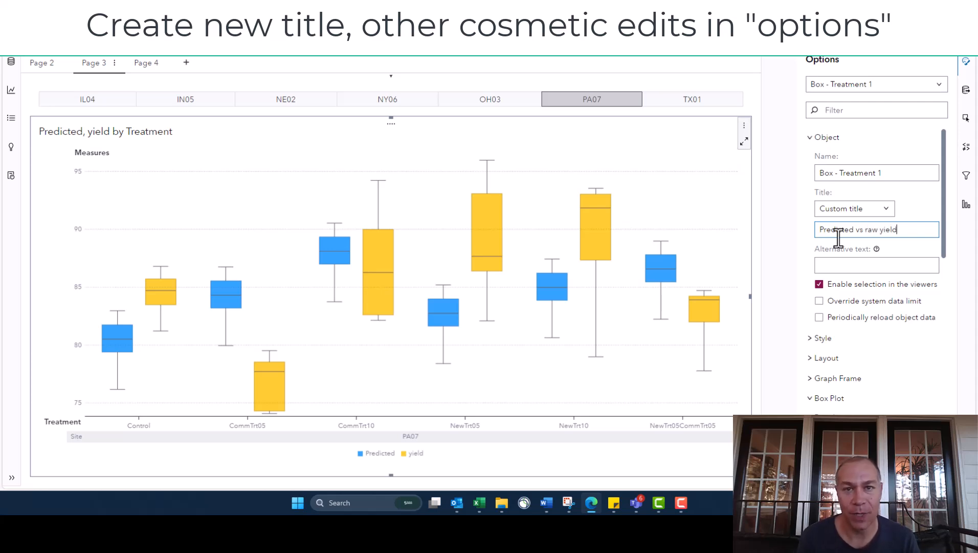
{"action": "left_click", "coordinate": [260, 210]}
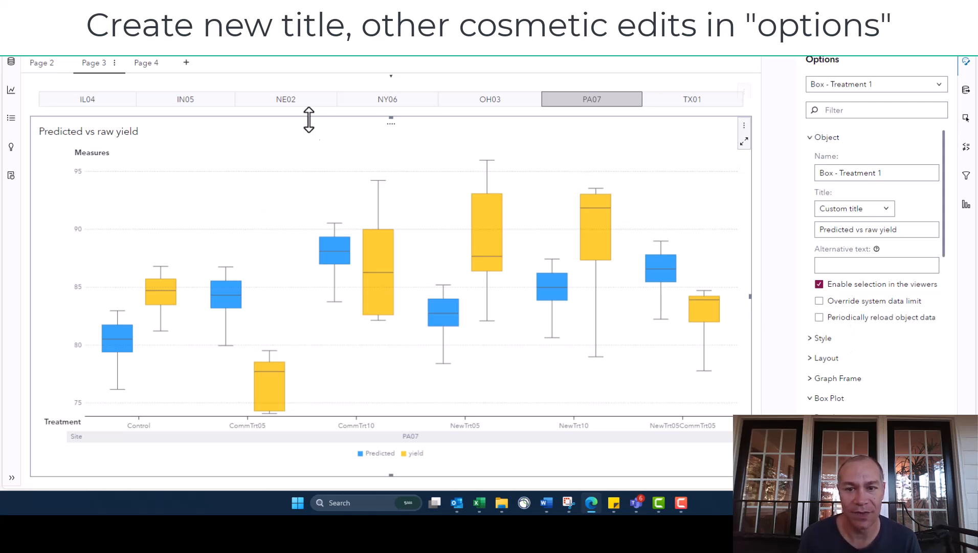
Export the "Predicted vs raw yield" box plot as an image and open the downloaded file.
{"action": "left_click", "coordinate": [744, 125]}
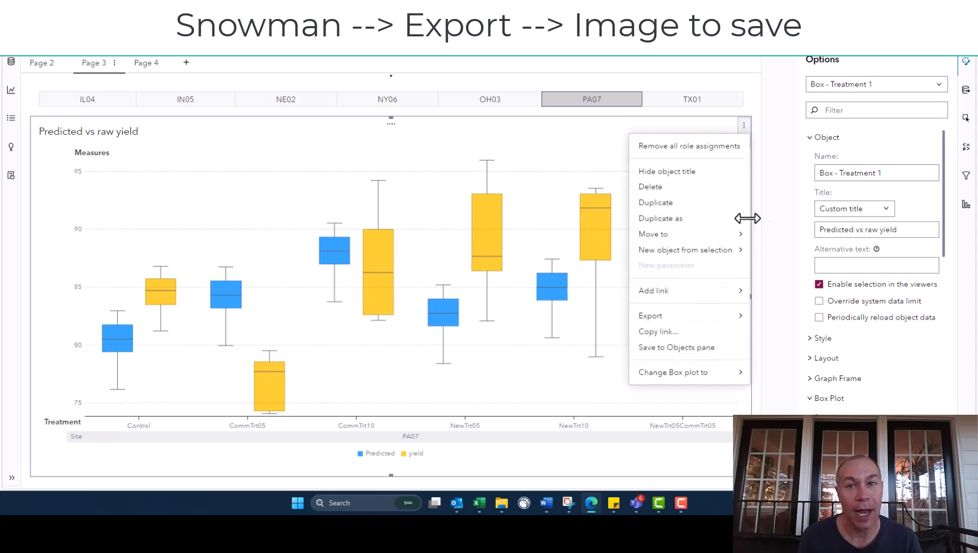
{"action": "mouse_move", "coordinate": [668, 320]}
{"action": "left_click", "coordinate": [768, 321]}
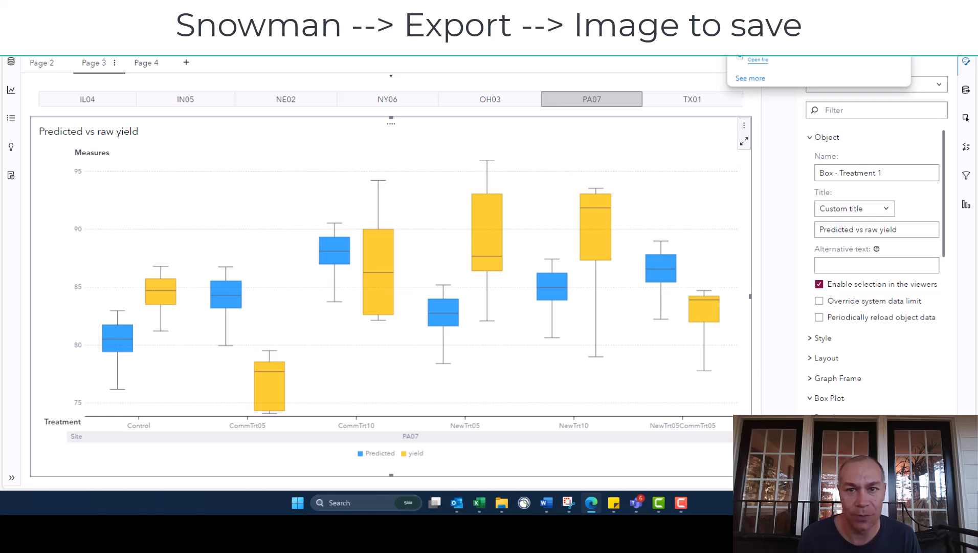
{"action": "left_click", "coordinate": [744, 3]}
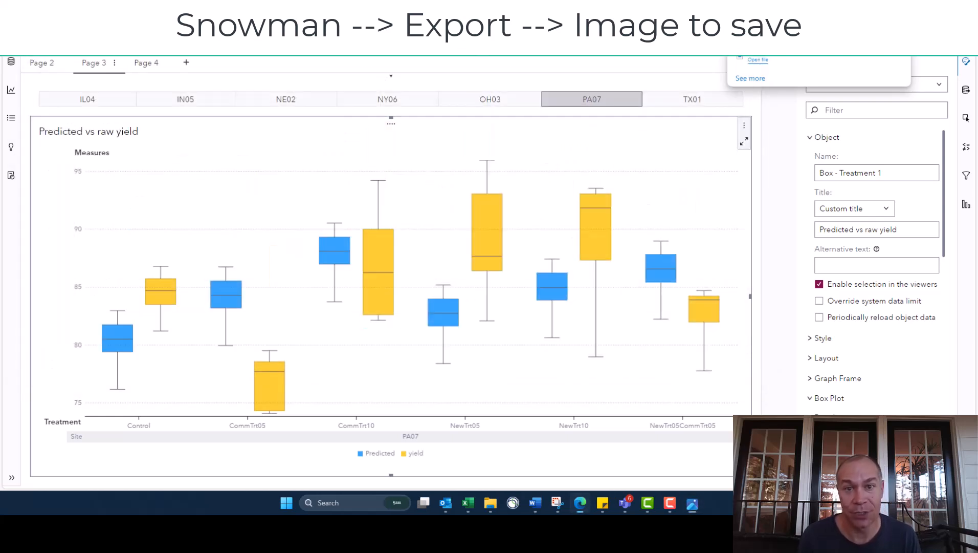